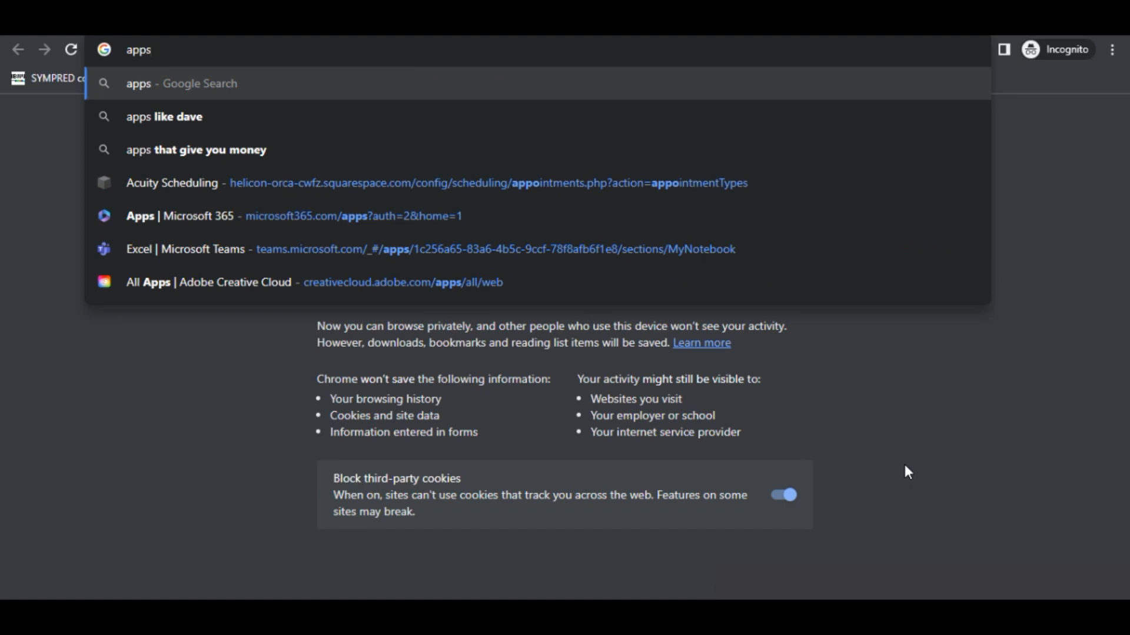
Enter apps.irs.gov/app/vita/ in the address bar to load Link & Learn Taxes.
type(".irs")
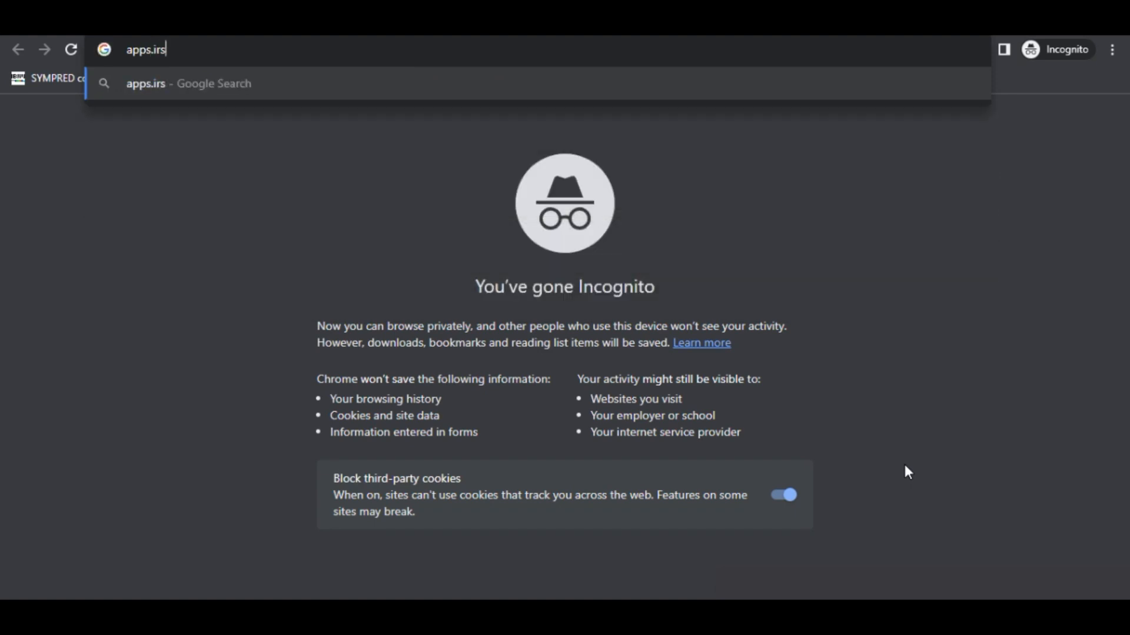
type(".gov")
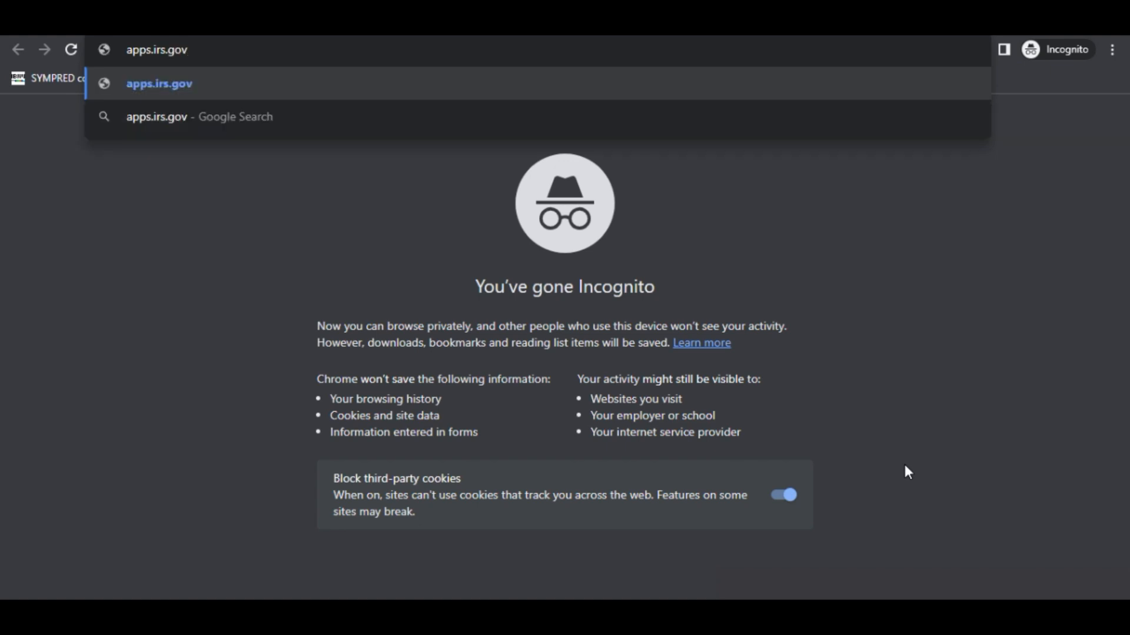
type("/app")
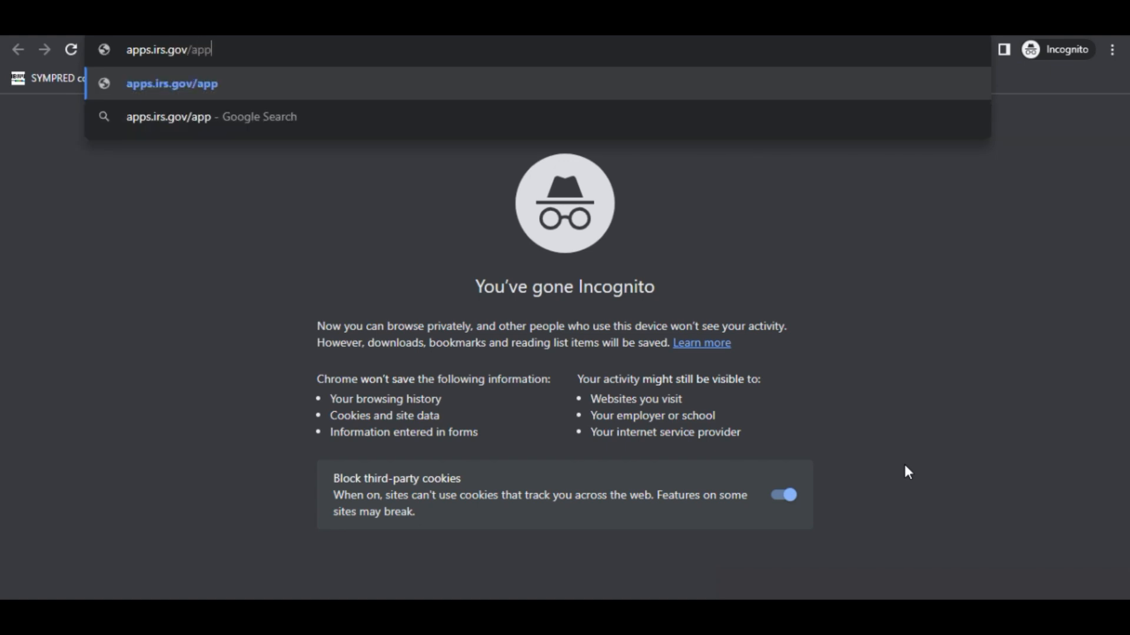
type("/vita/")
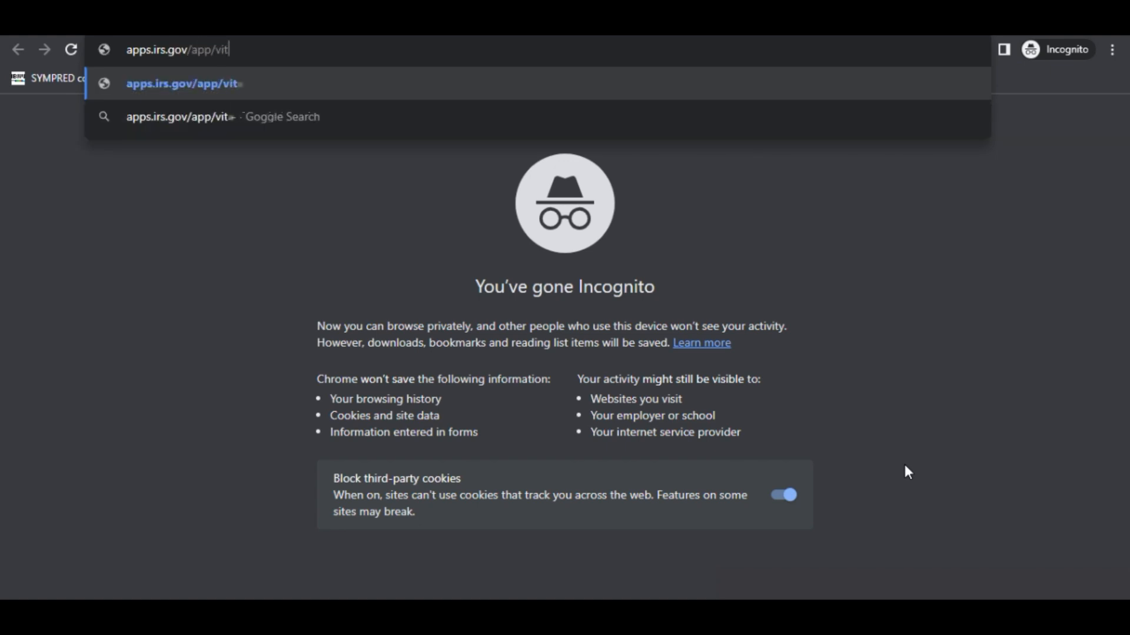
key("Return")
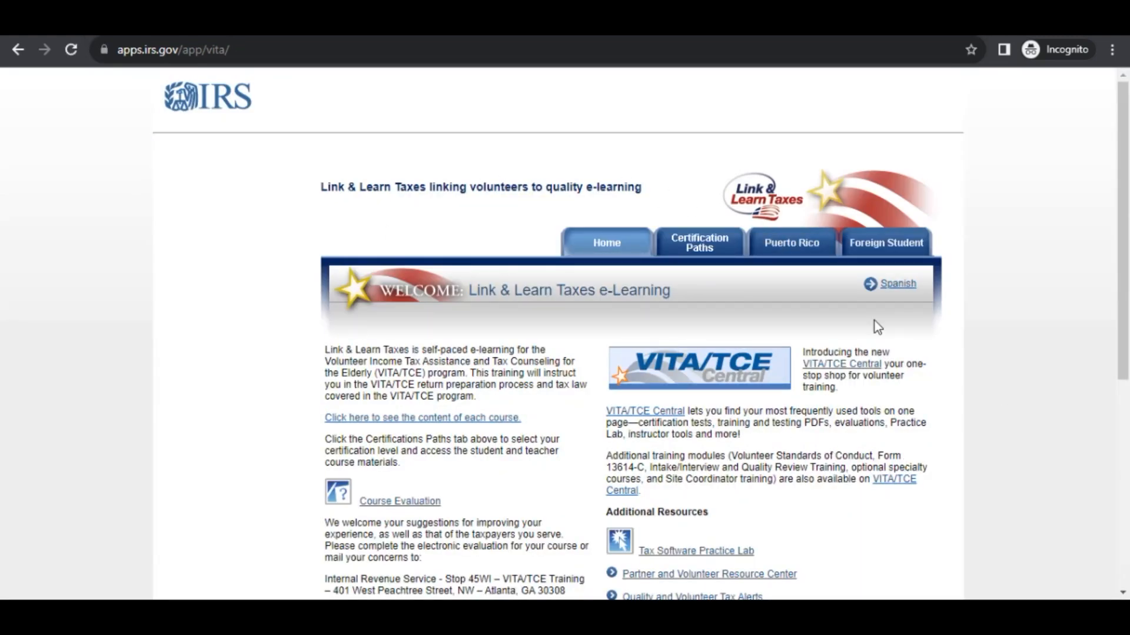
Scroll the Link & Learn Taxes home page and bring up the Certification Paths section.
scroll(750, 302, "down", 2)
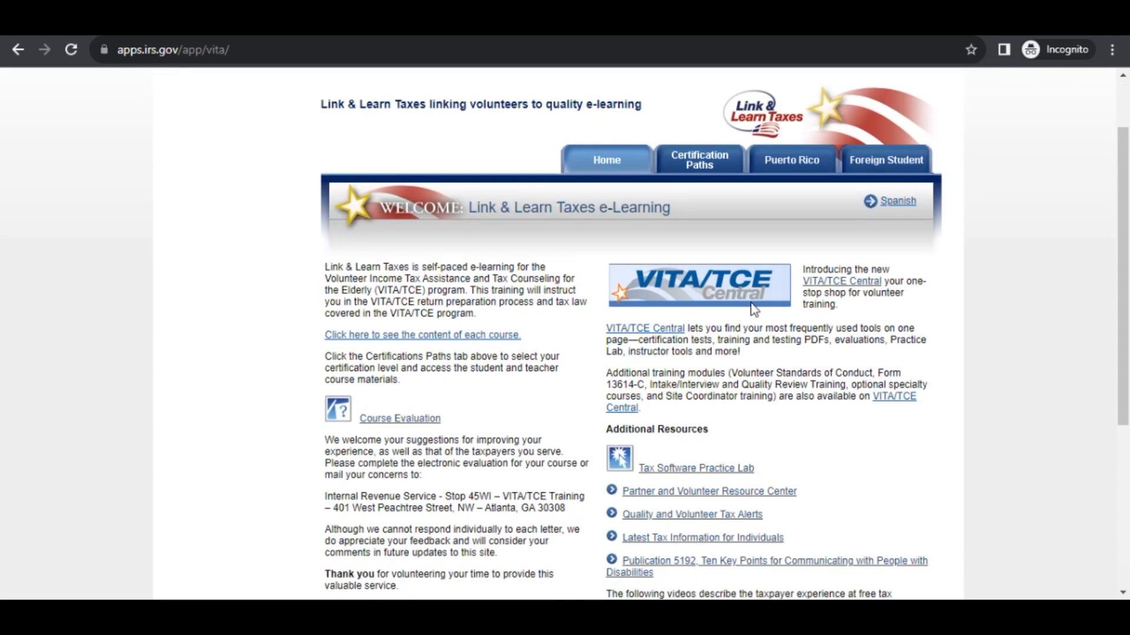
scroll(754, 309, "down", 2)
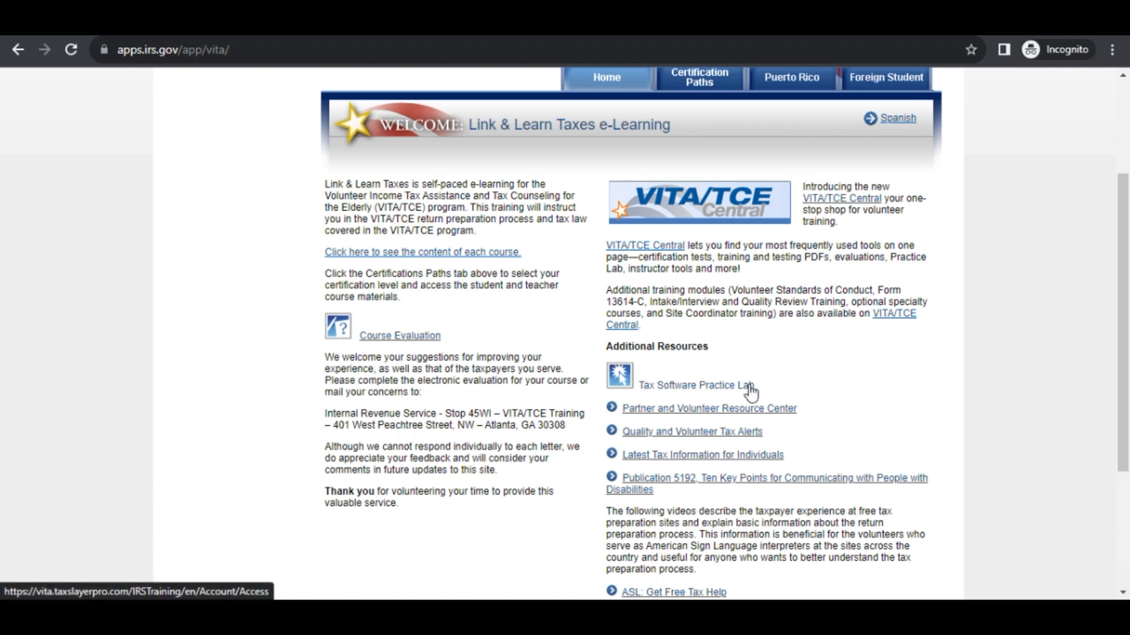
scroll(806, 388, "down", 3)
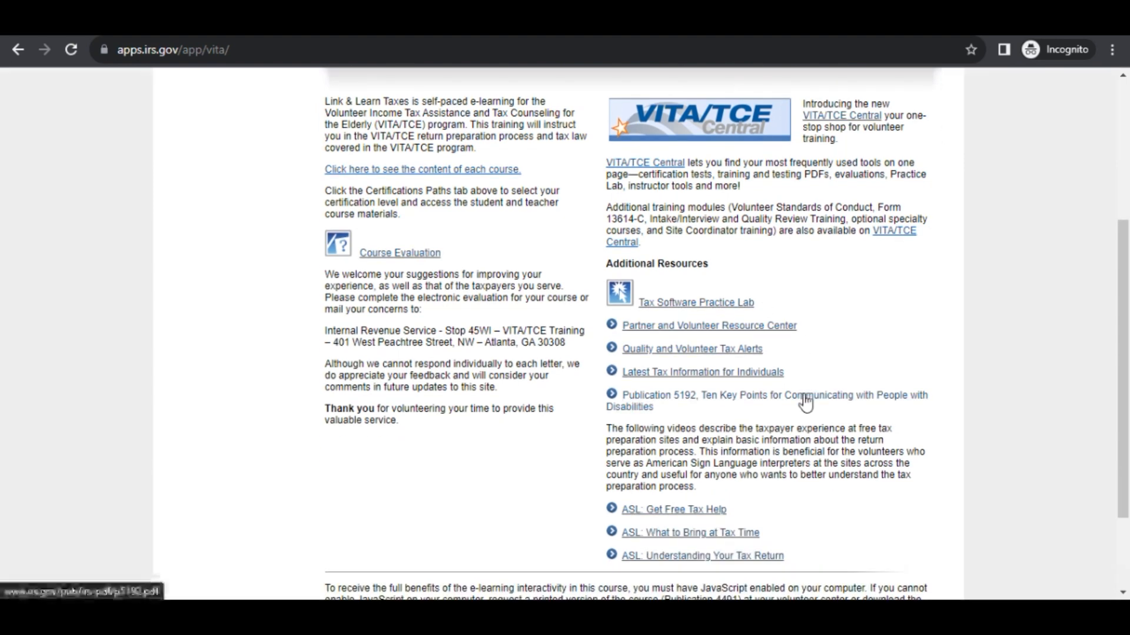
scroll(802, 400, "up", 5)
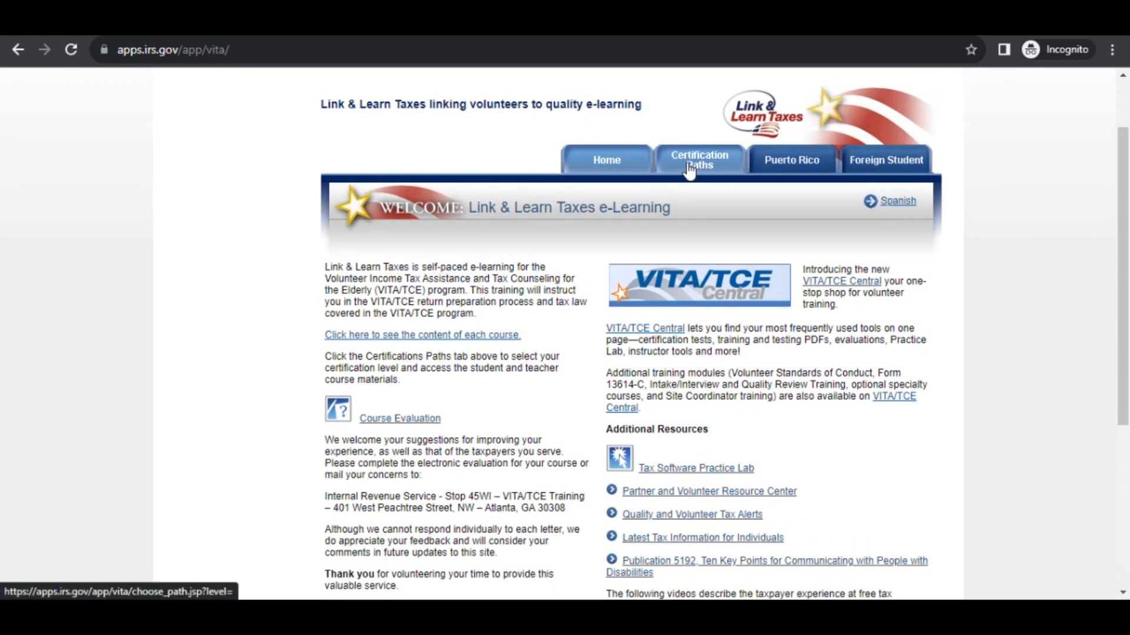
left_click(690, 170)
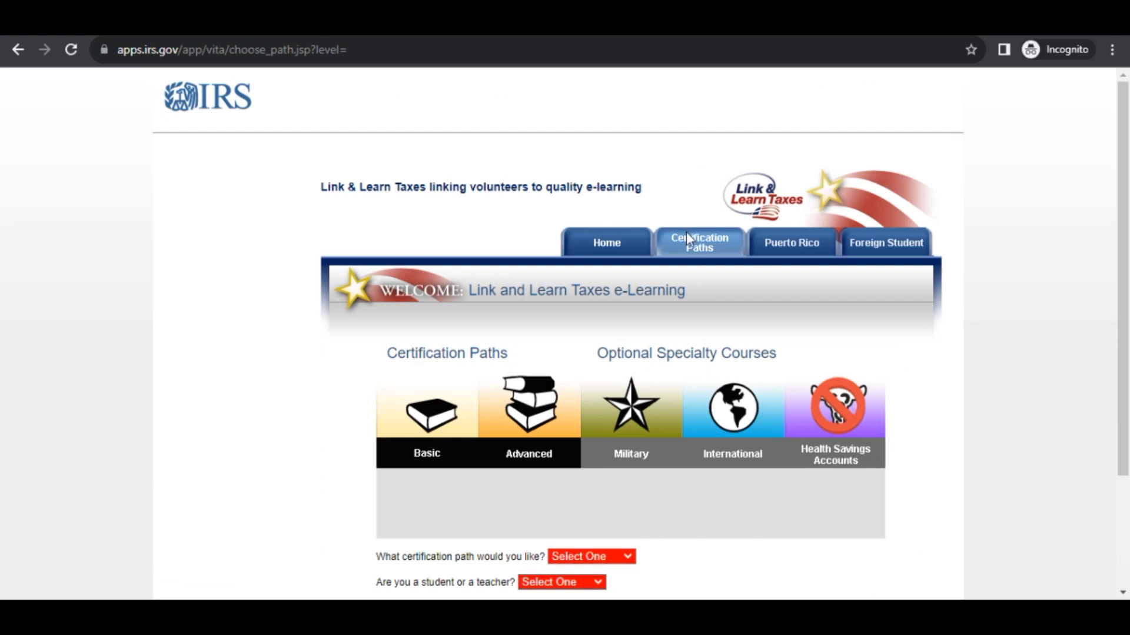
Choose the Advanced certification path as a Student and start the Advanced course.
scroll(685, 261, "down", 2)
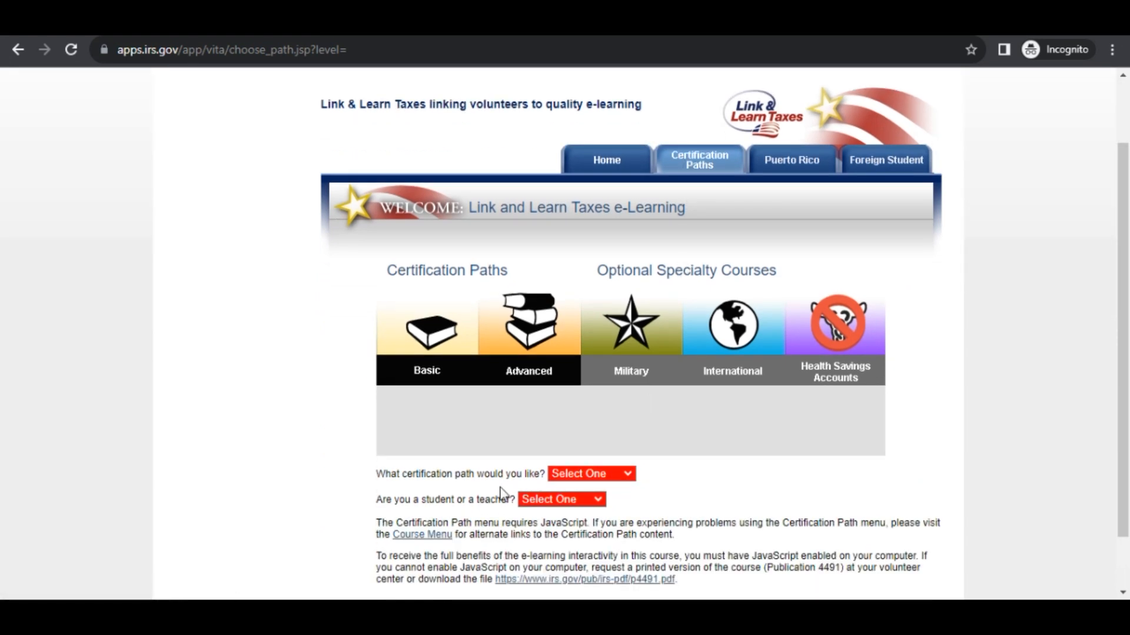
left_click(601, 474)
left_click(592, 514)
scroll(594, 521, "down", 2)
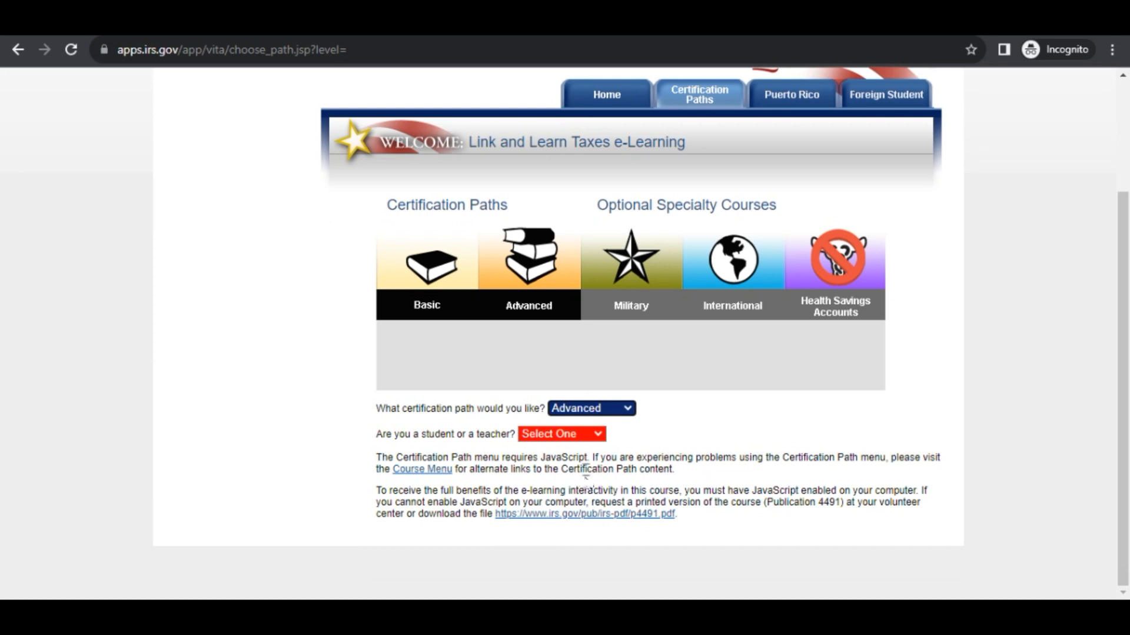
left_click(595, 438)
left_click(580, 463)
left_click(681, 434)
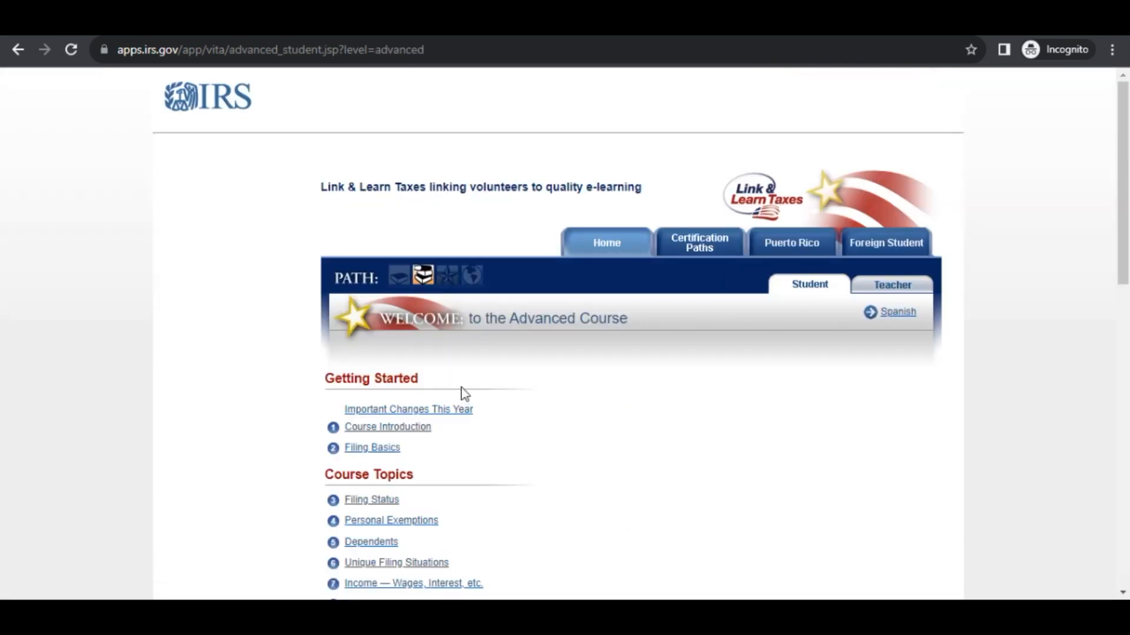
Open the Filing Status lesson from the Advanced course topics.
scroll(465, 393, "down", 2)
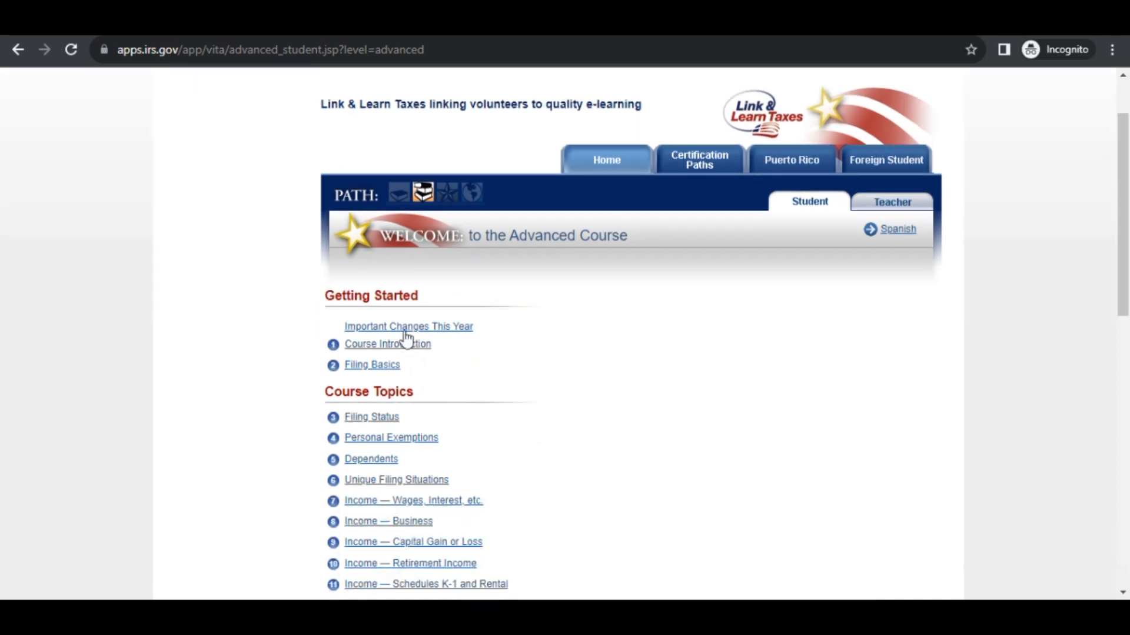
scroll(394, 415, "down", 1)
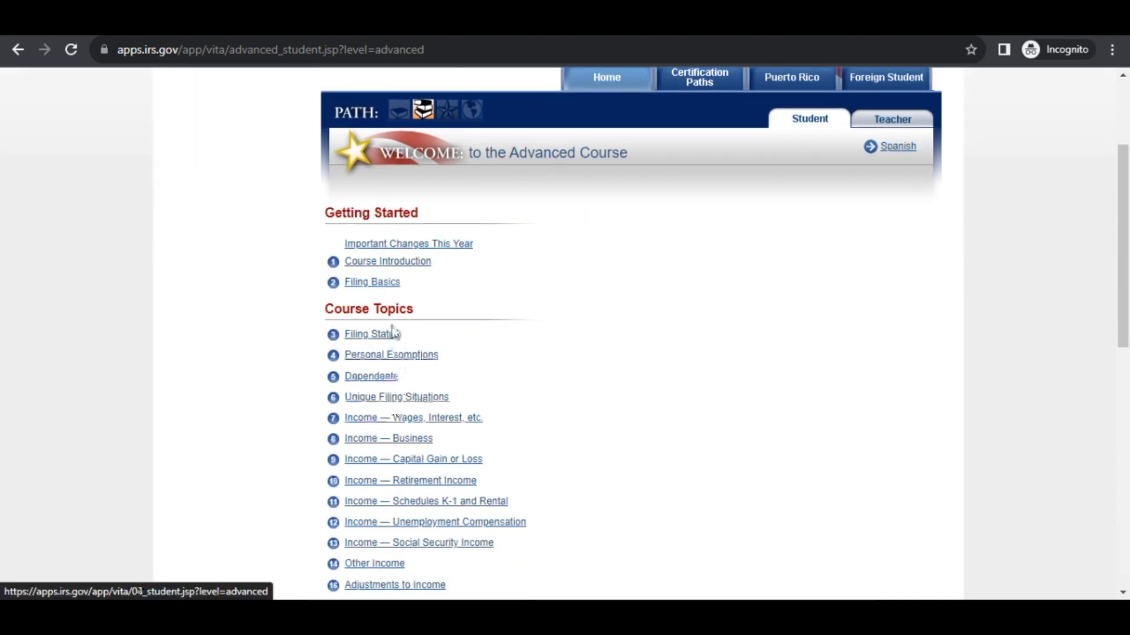
scroll(390, 412, "down", 1)
scroll(388, 431, "down", 5)
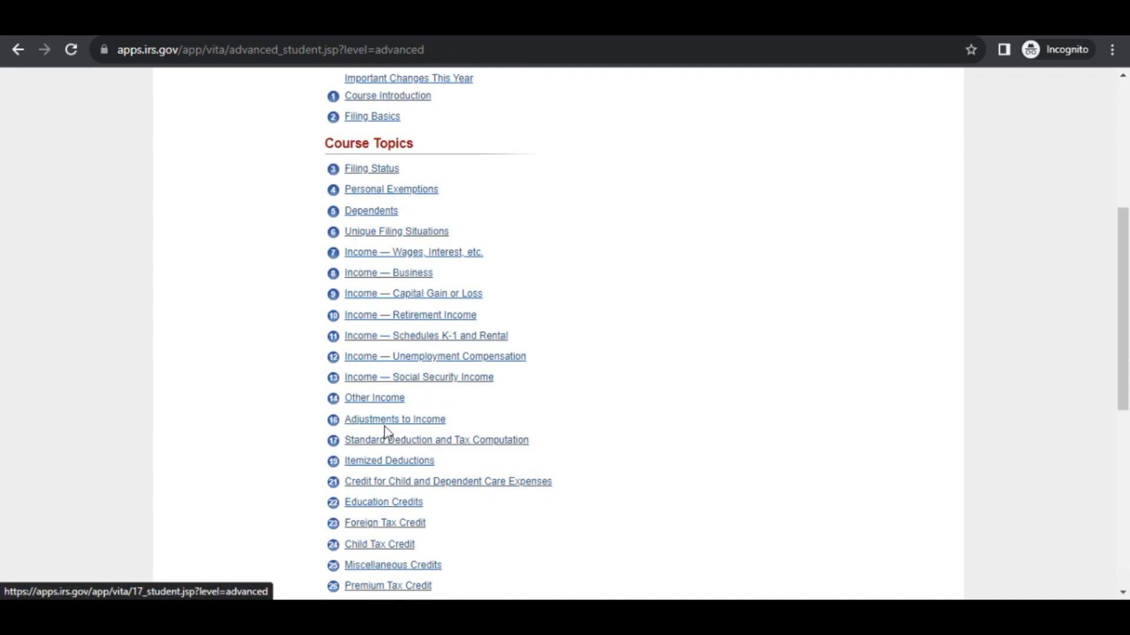
scroll(384, 431, "up", 4)
left_click(377, 254)
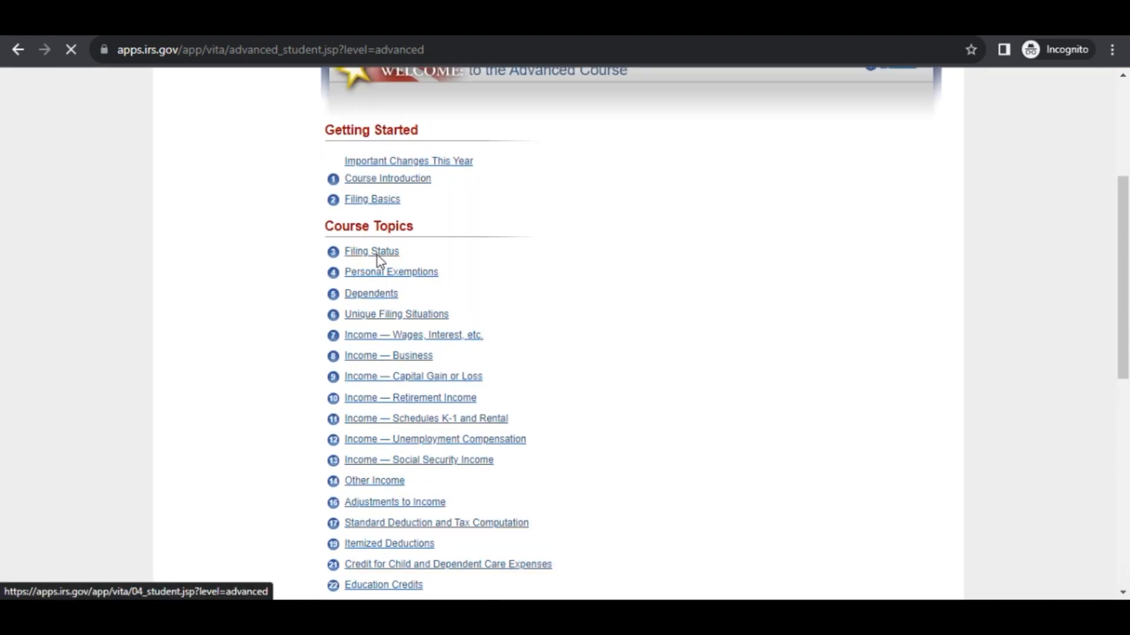
Launch the certification test that includes Standards of Conduct.
scroll(644, 355, "down", 1)
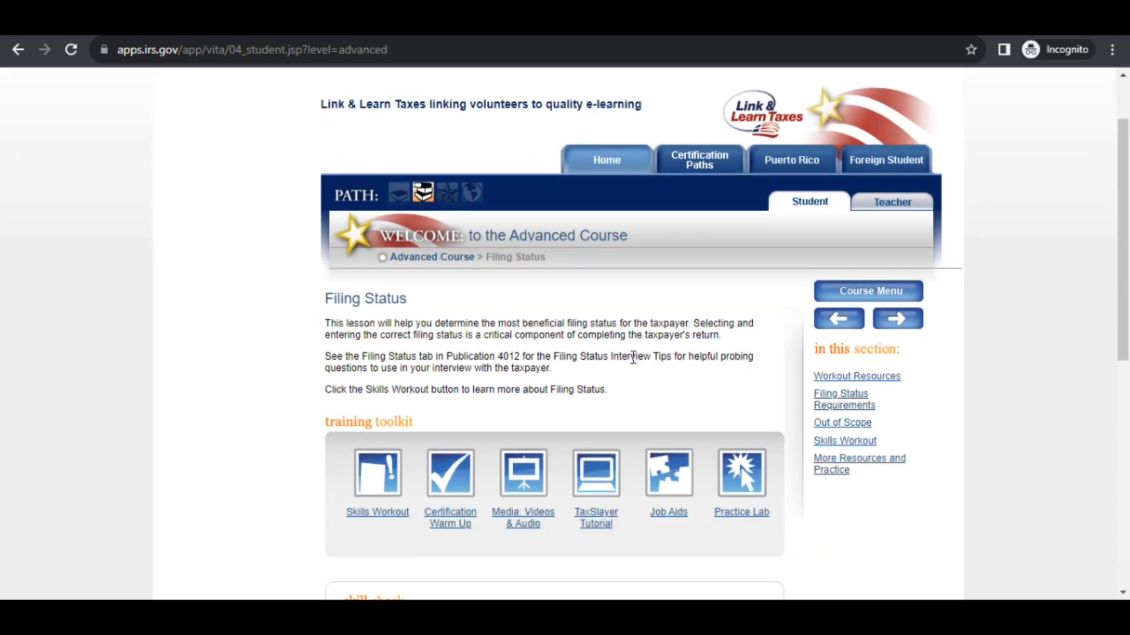
scroll(404, 447, "down", 1)
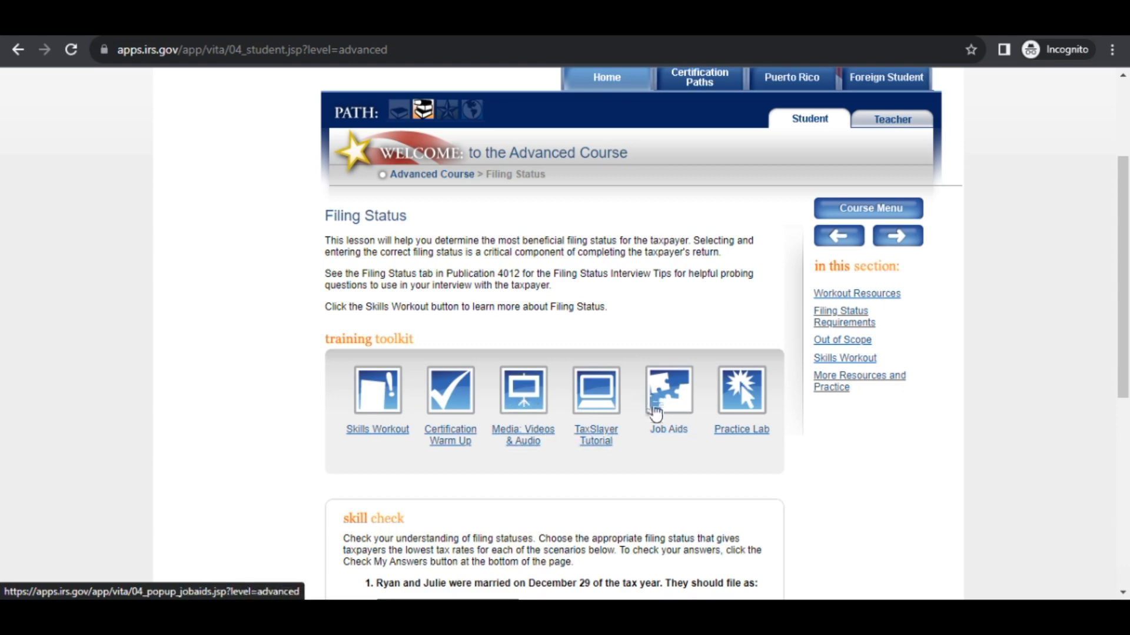
scroll(719, 439, "down", 1)
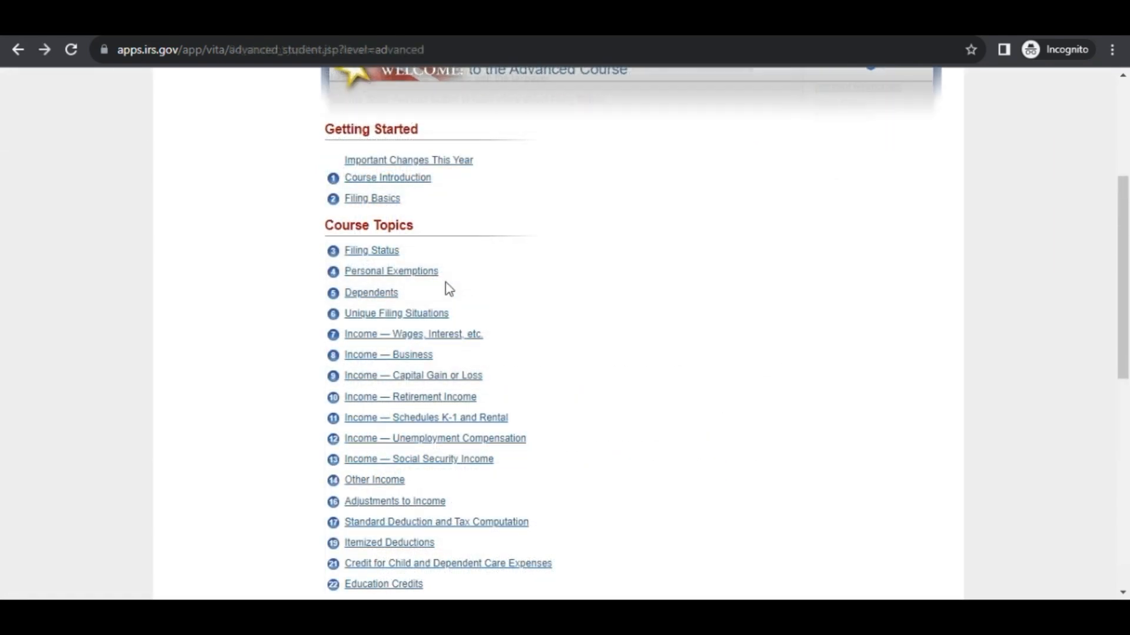
scroll(443, 285, "down", 7)
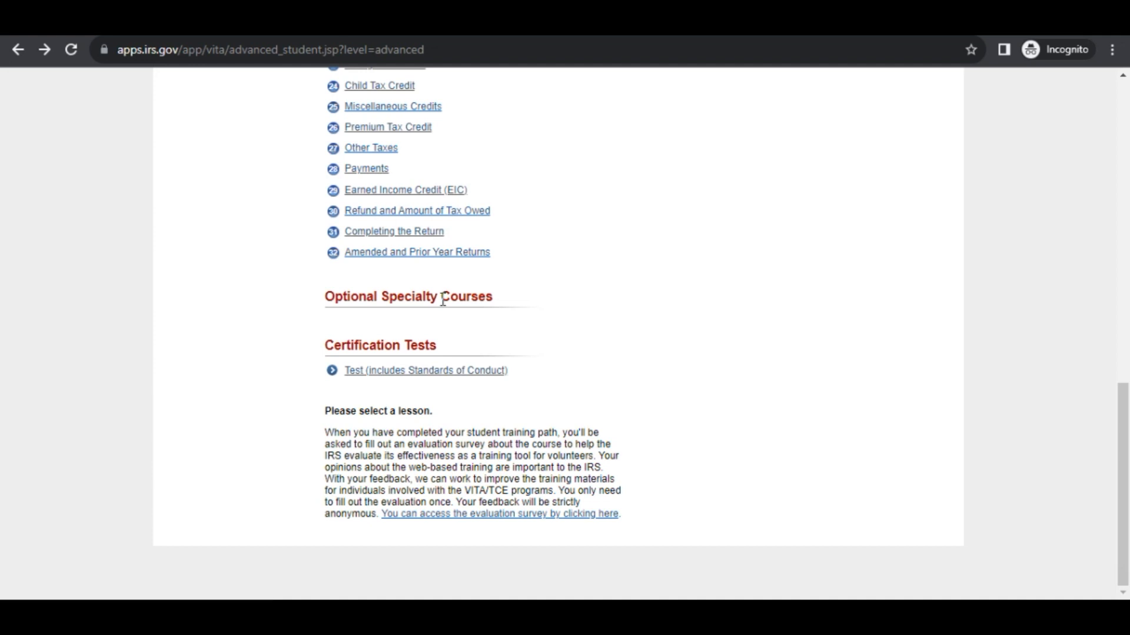
left_click(419, 372)
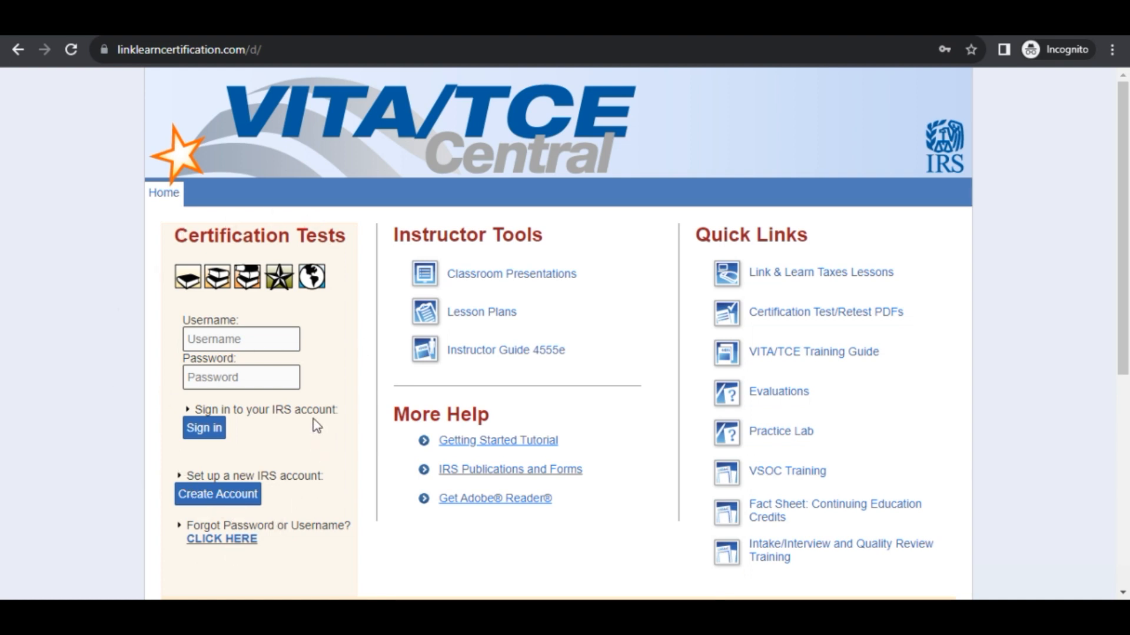
Choose Create Account under 'Set up a new IRS account' on the VITA/TCE Central login page.
scroll(317, 425, "down", 1)
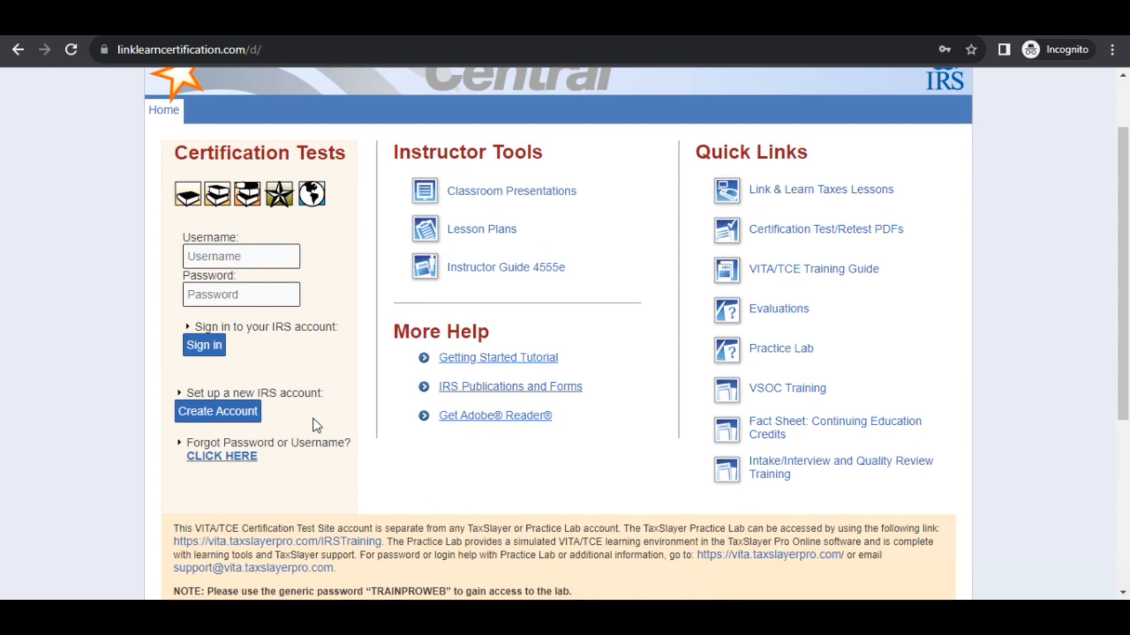
left_click(214, 411)
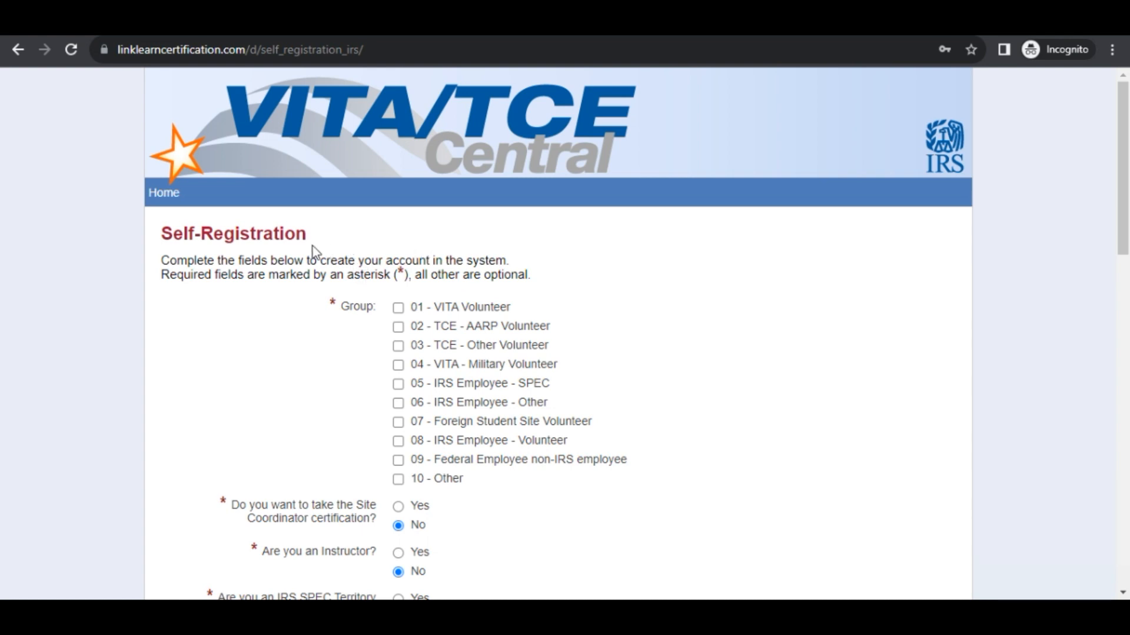
Answer Yes to volunteering in VITA/TCE and pick 'Link and Learn Taxes (e-learning)' as training source.
scroll(540, 266, "down", 1)
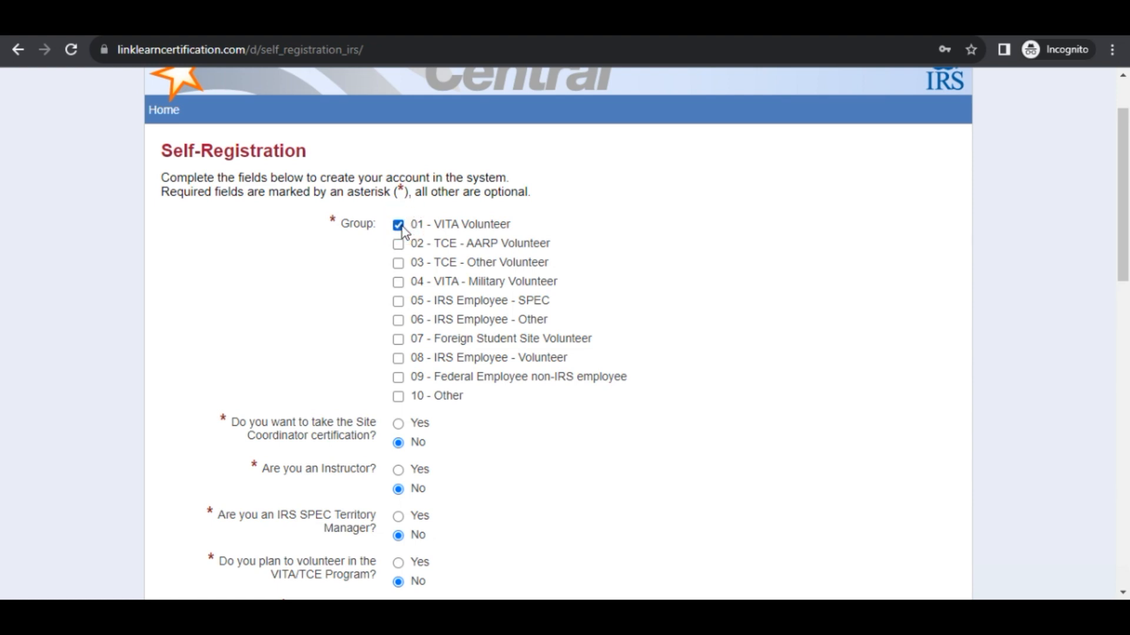
scroll(401, 227, "down", 3)
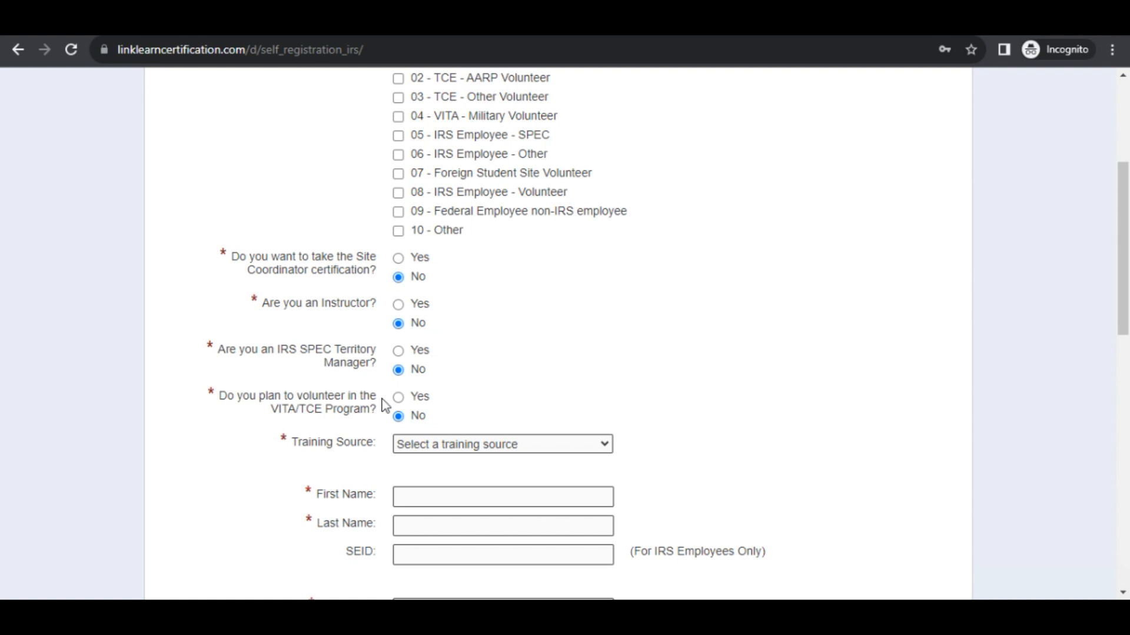
left_click(399, 397)
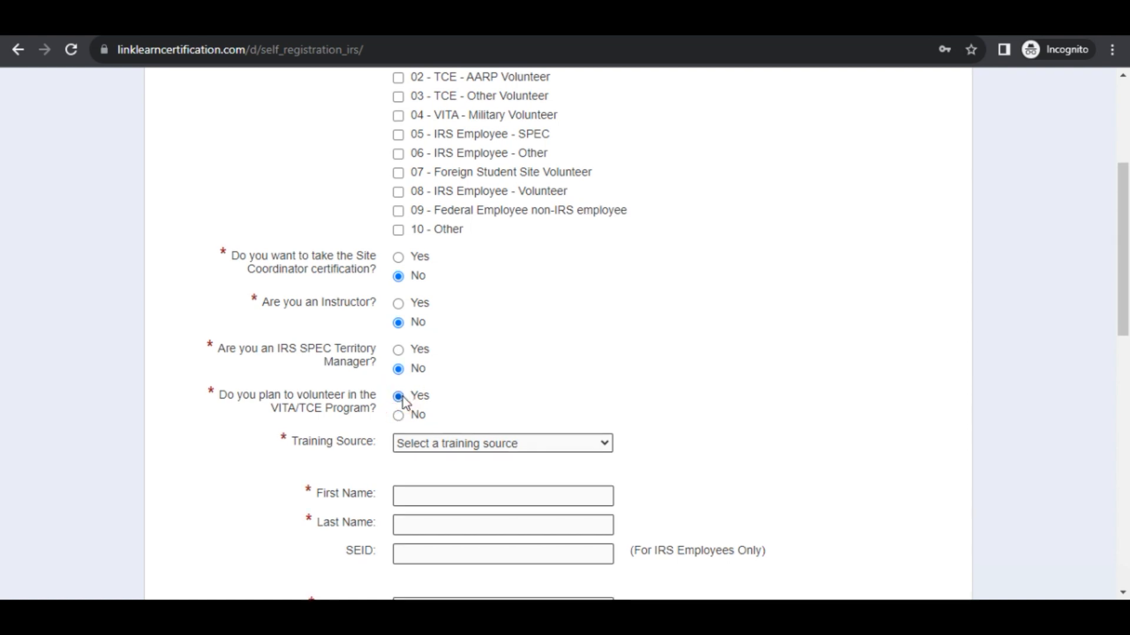
scroll(404, 402, "down", 1)
left_click(410, 365)
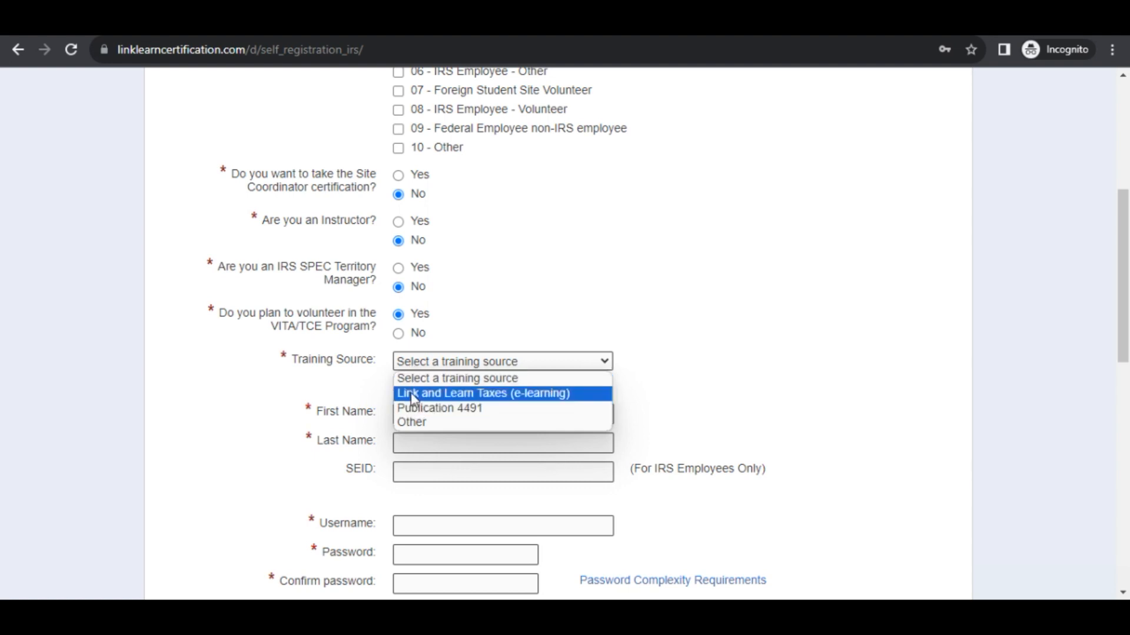
left_click(410, 393)
scroll(411, 398, "down", 2)
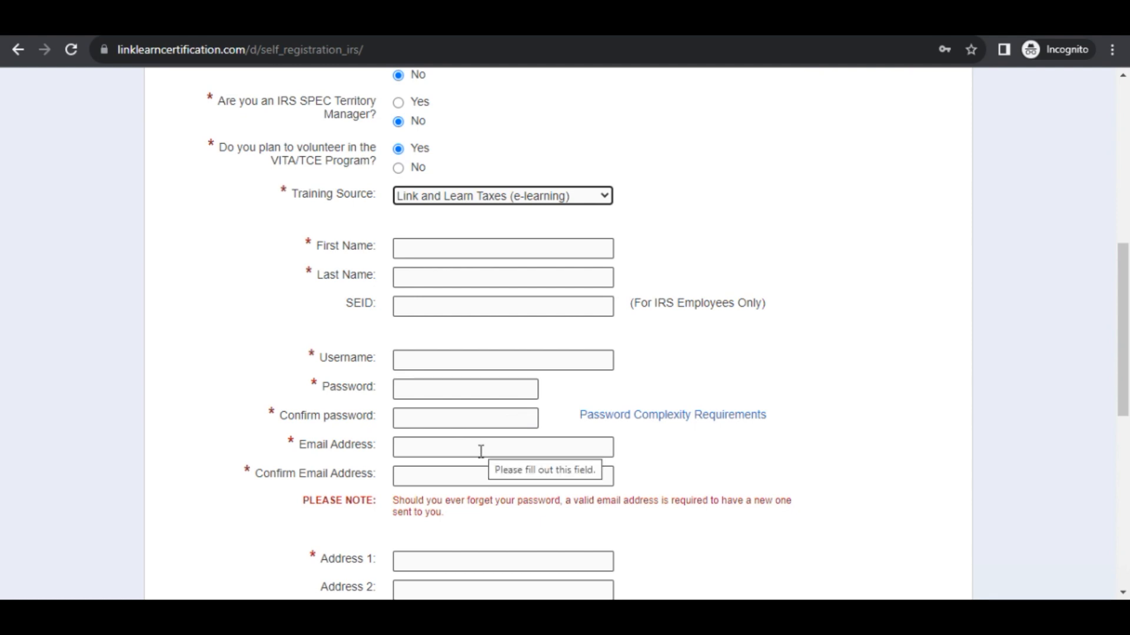
Fill in the remaining registration fields, entering SINGLESTOP USA as the organization.
scroll(476, 472, "down", 1)
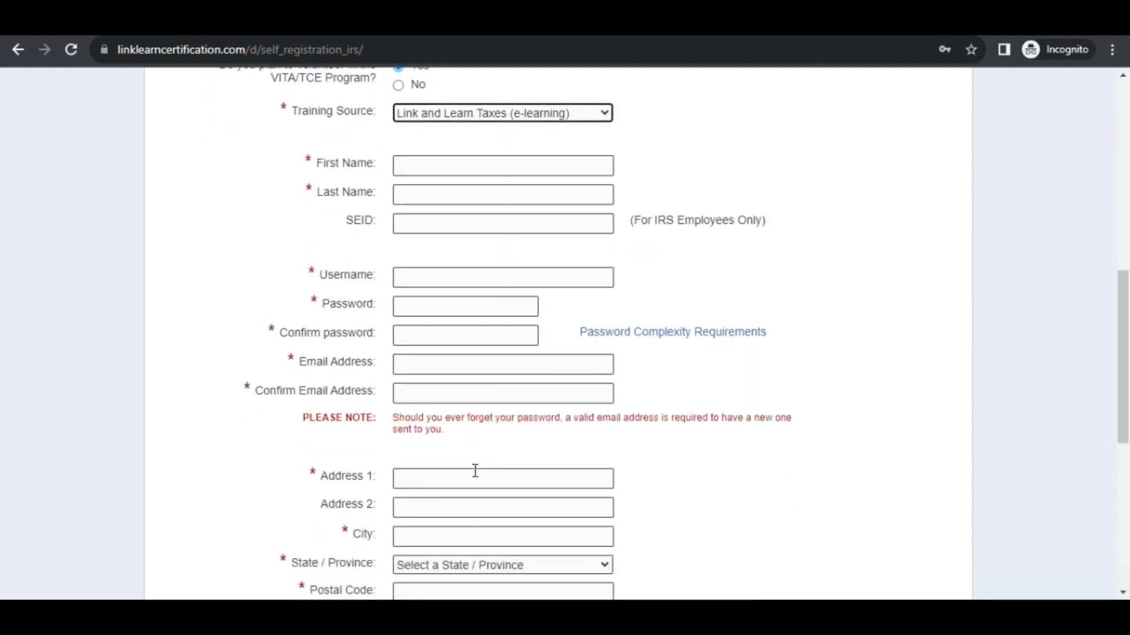
scroll(464, 516, "down", 2)
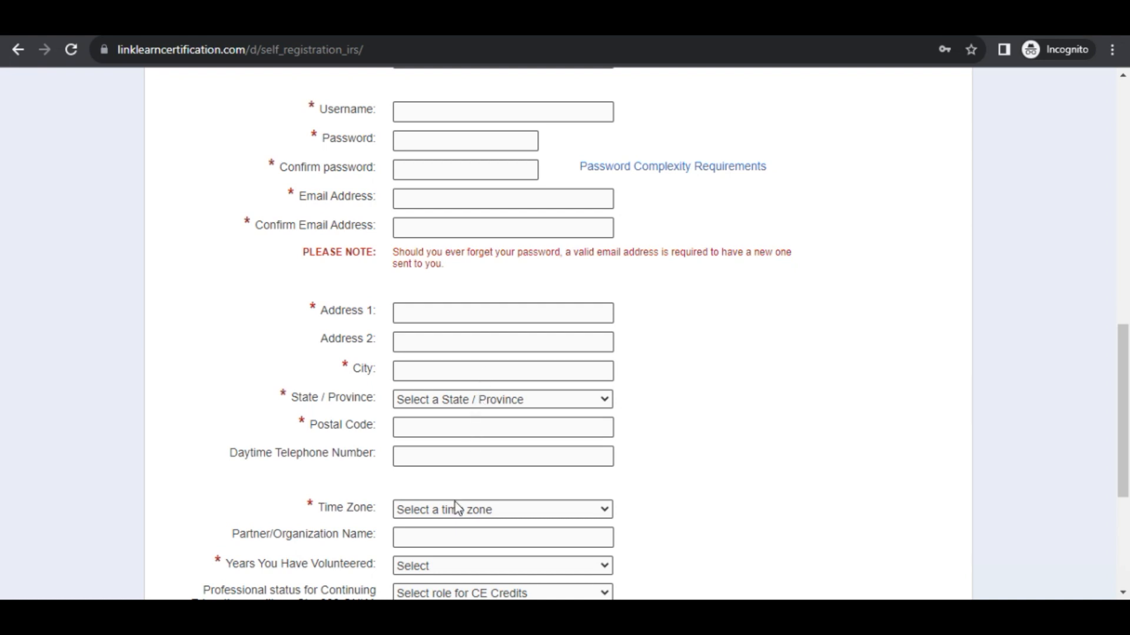
scroll(453, 507, "down", 1)
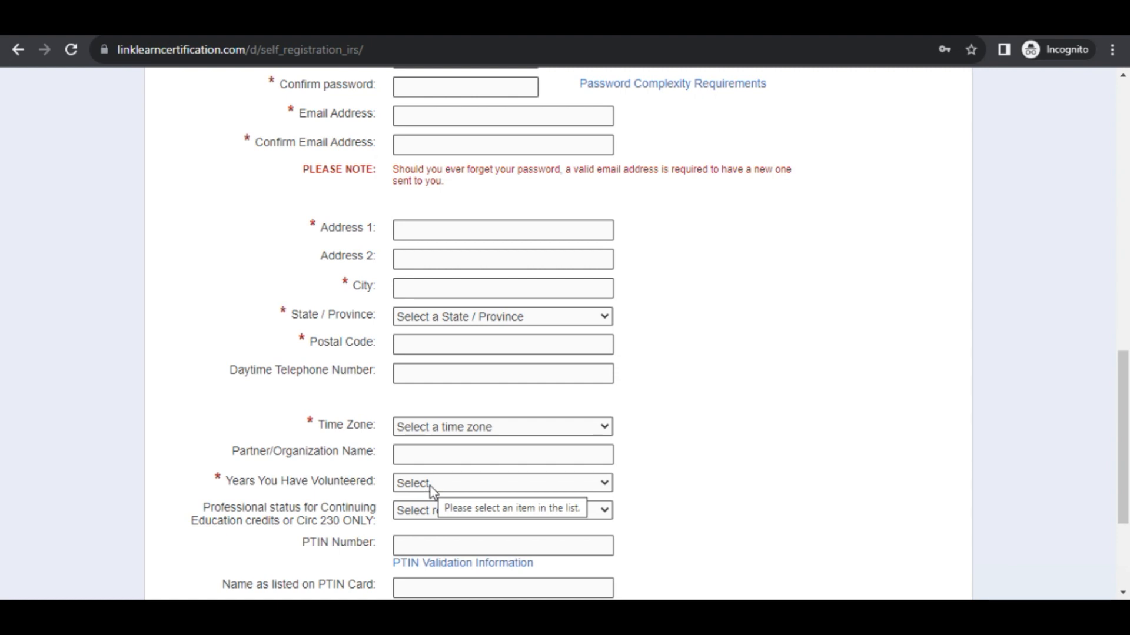
scroll(429, 489, "down", 1)
scroll(430, 488, "up", 1)
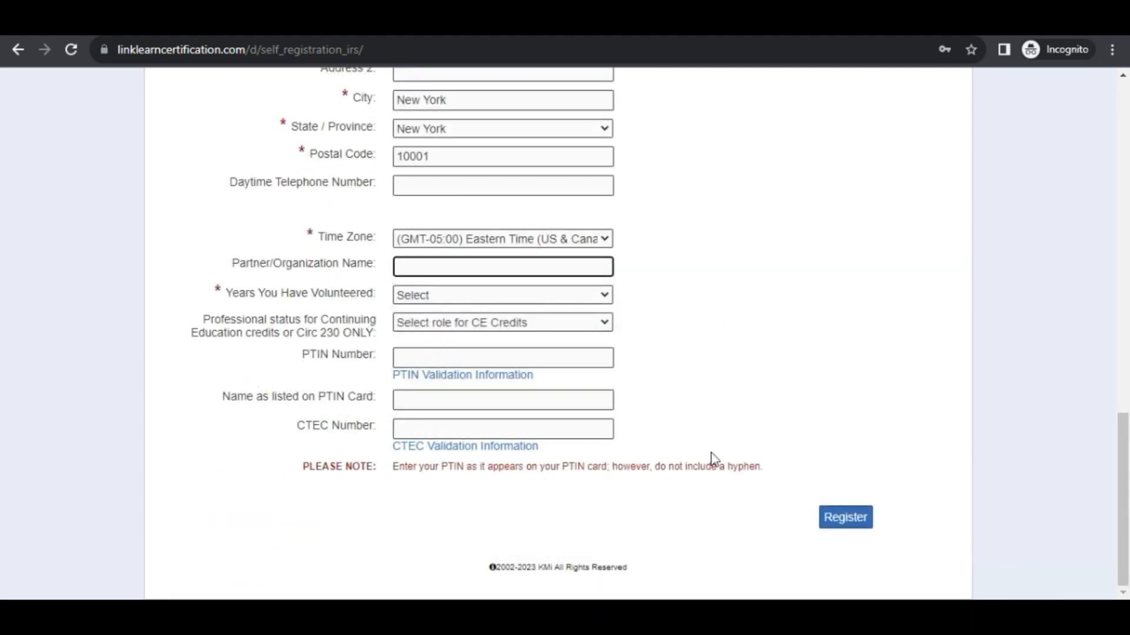
type("GLESTOP USA")
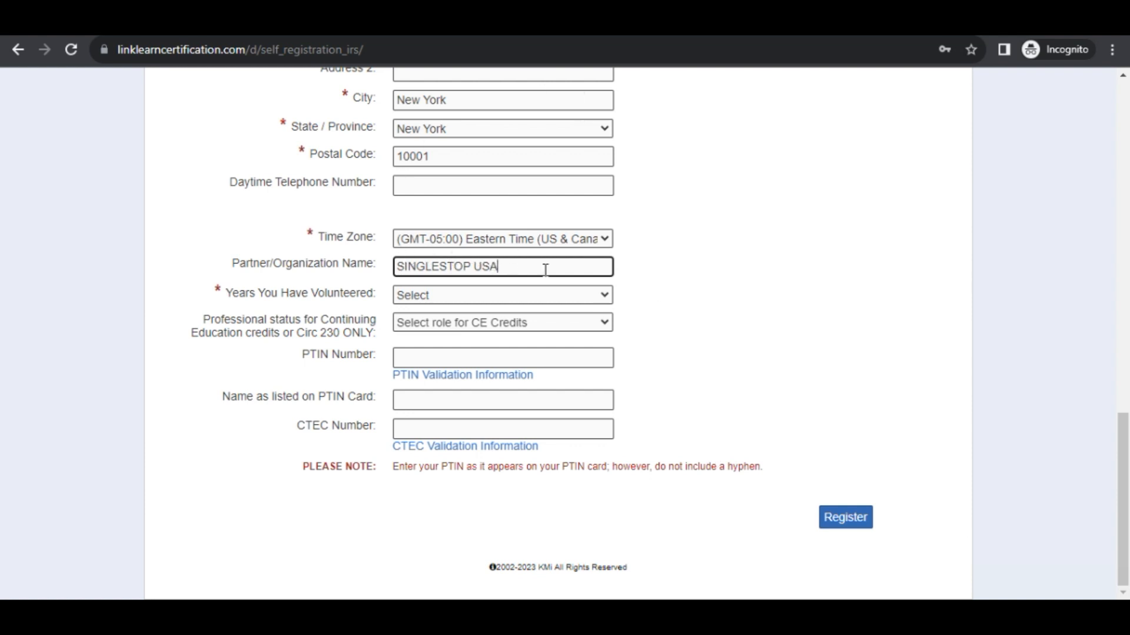
Set Years You Have Volunteered to 1 and submit the registration.
left_click(501, 295)
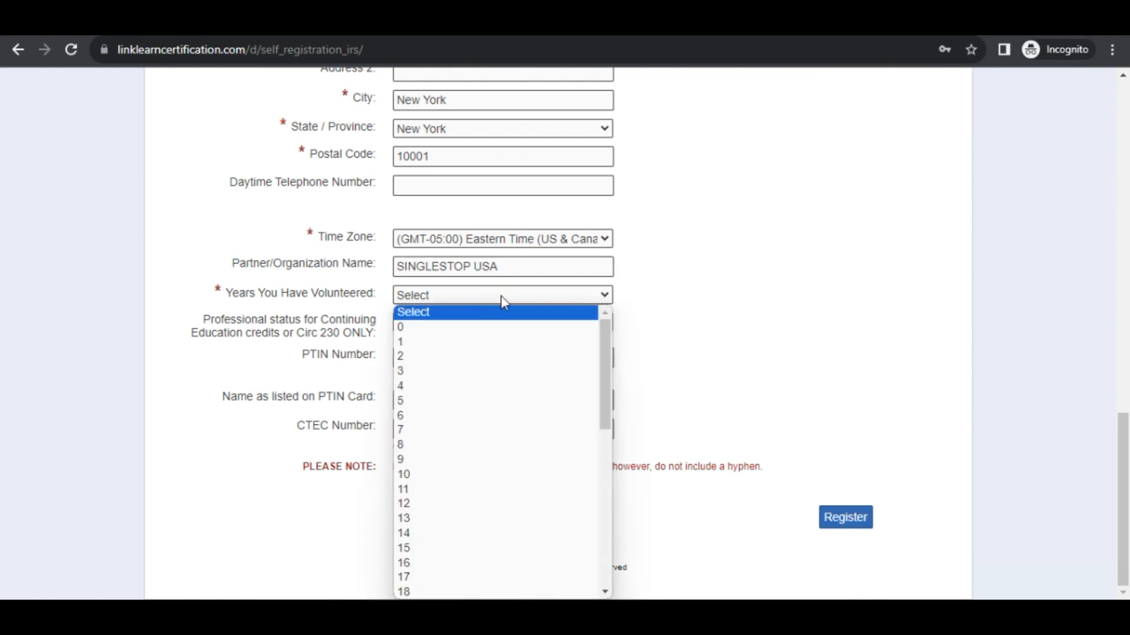
left_click(475, 342)
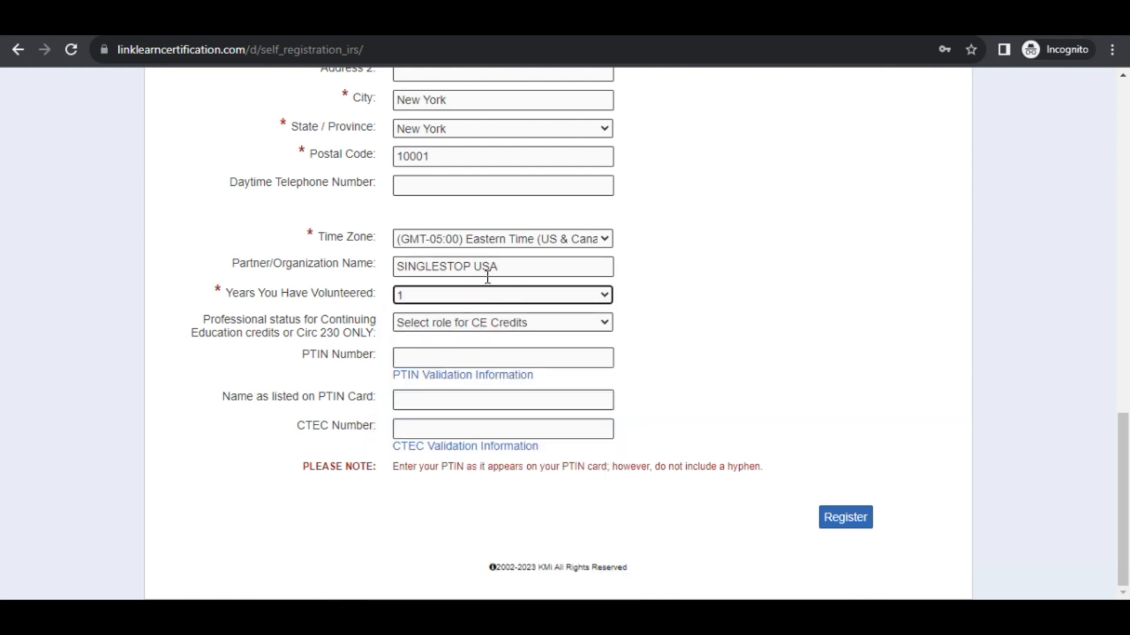
left_click(851, 521)
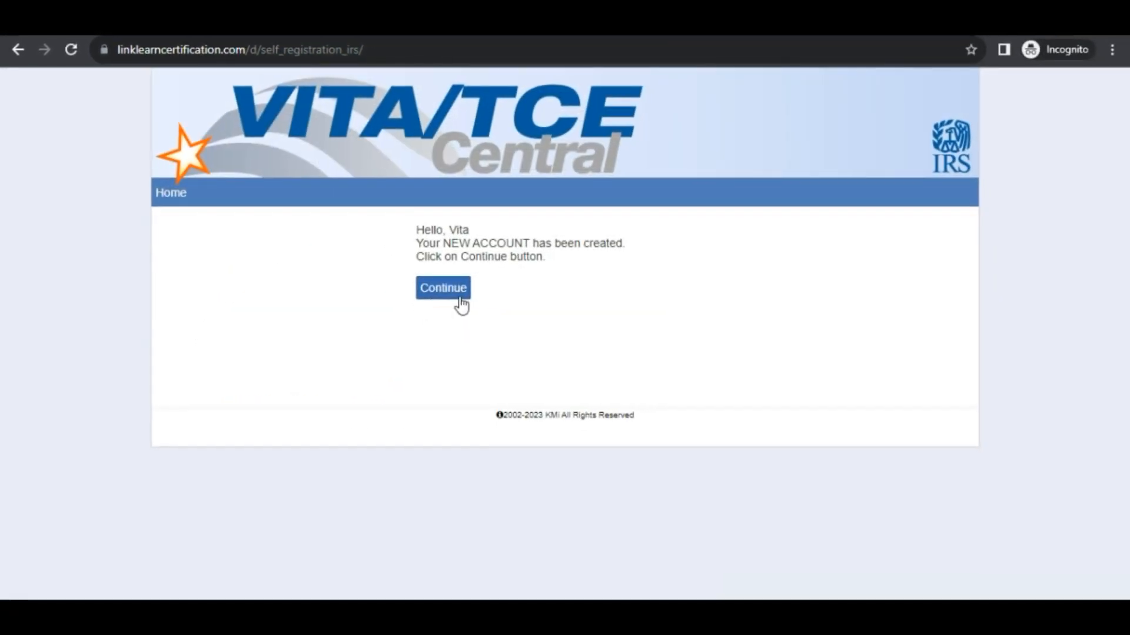
Continue past the account-created message and save the My account details.
left_click(461, 298)
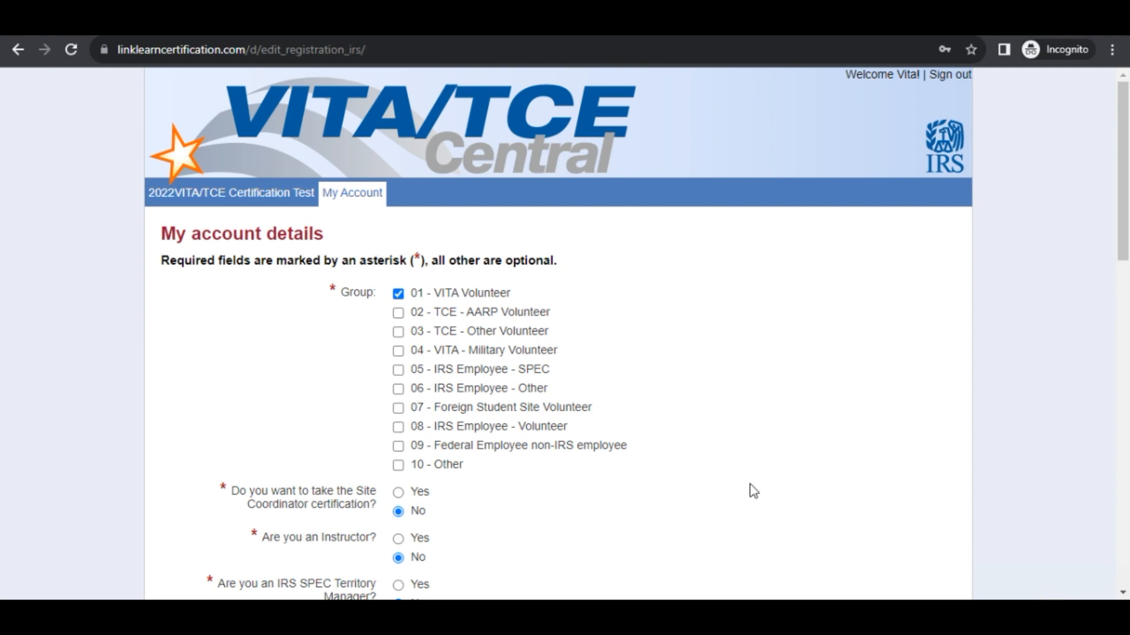
scroll(753, 492, "down", 11)
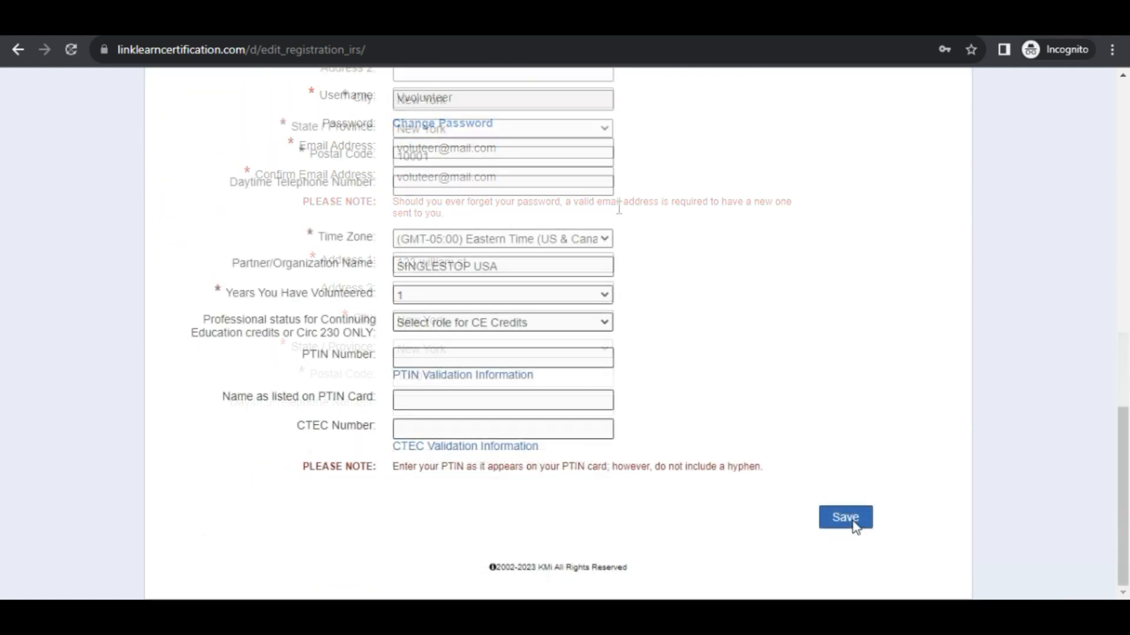
left_click(852, 523)
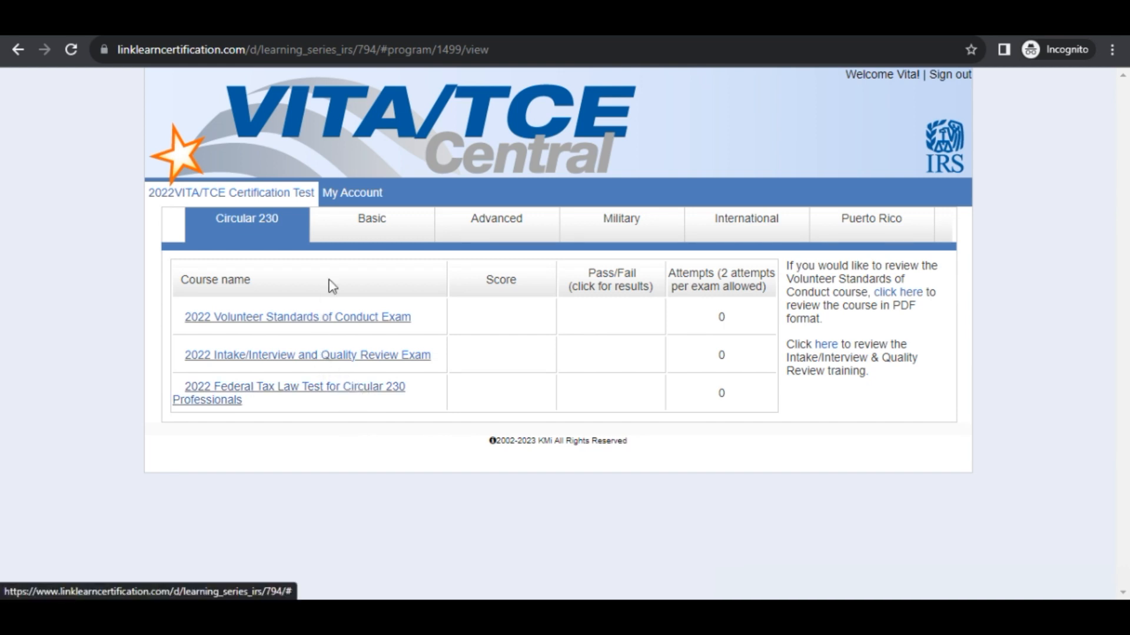
Switch to the Advanced tab to list the four 2022 Advanced exams.
left_click(480, 237)
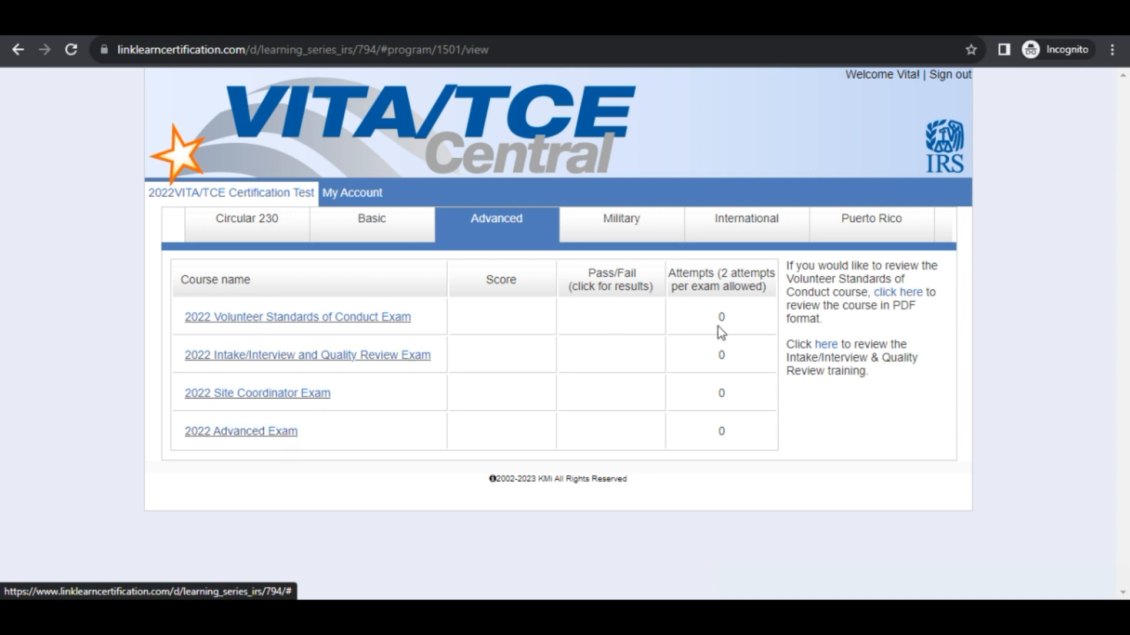
mouse_move(946, 236)
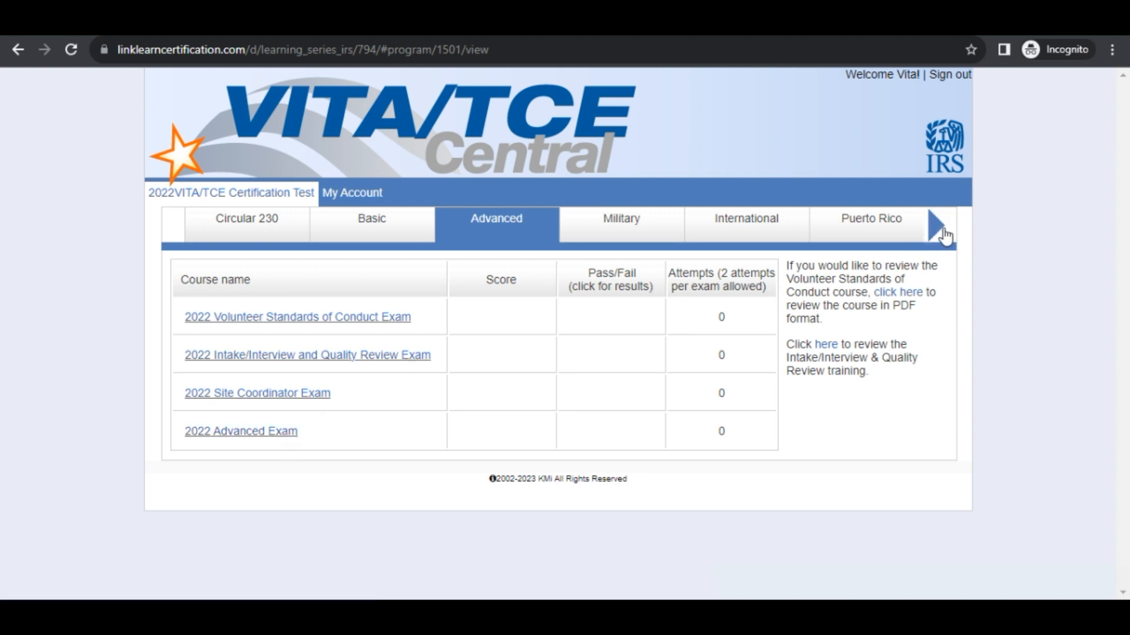
Open the Foreign Student tab and view the Volunteer Standards of Conduct Exam details.
left_click(940, 230)
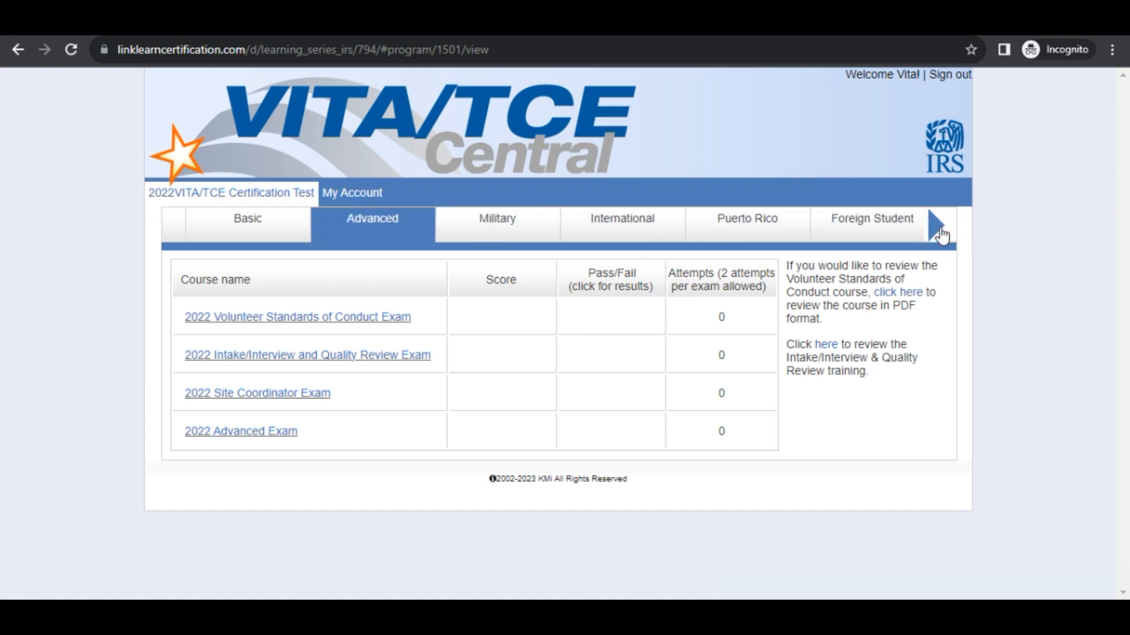
left_click(910, 237)
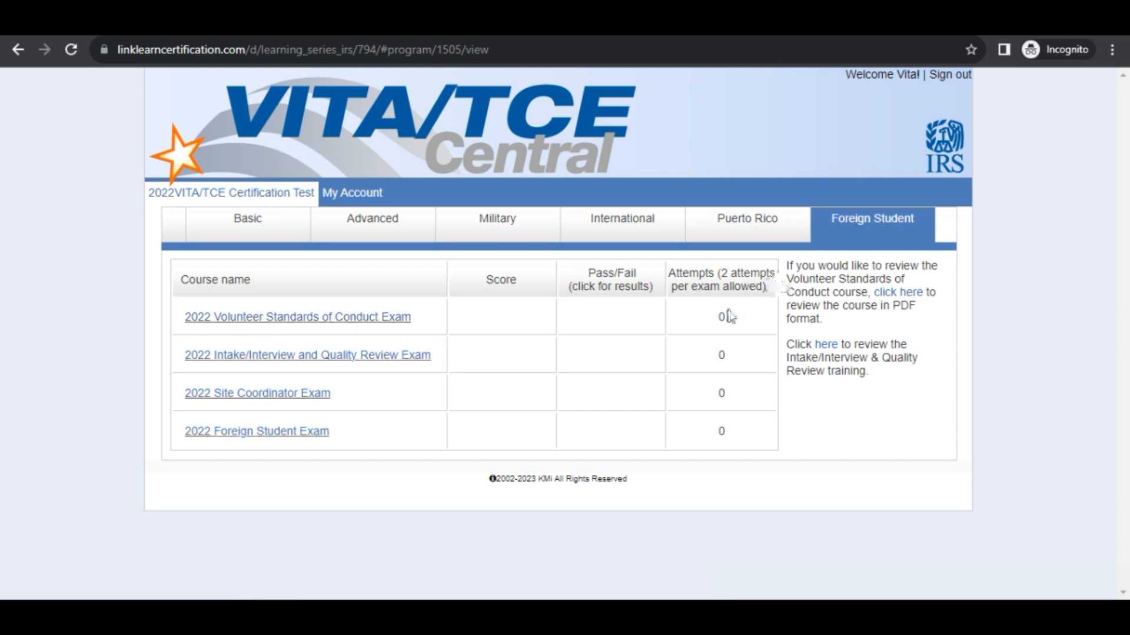
left_click(353, 321)
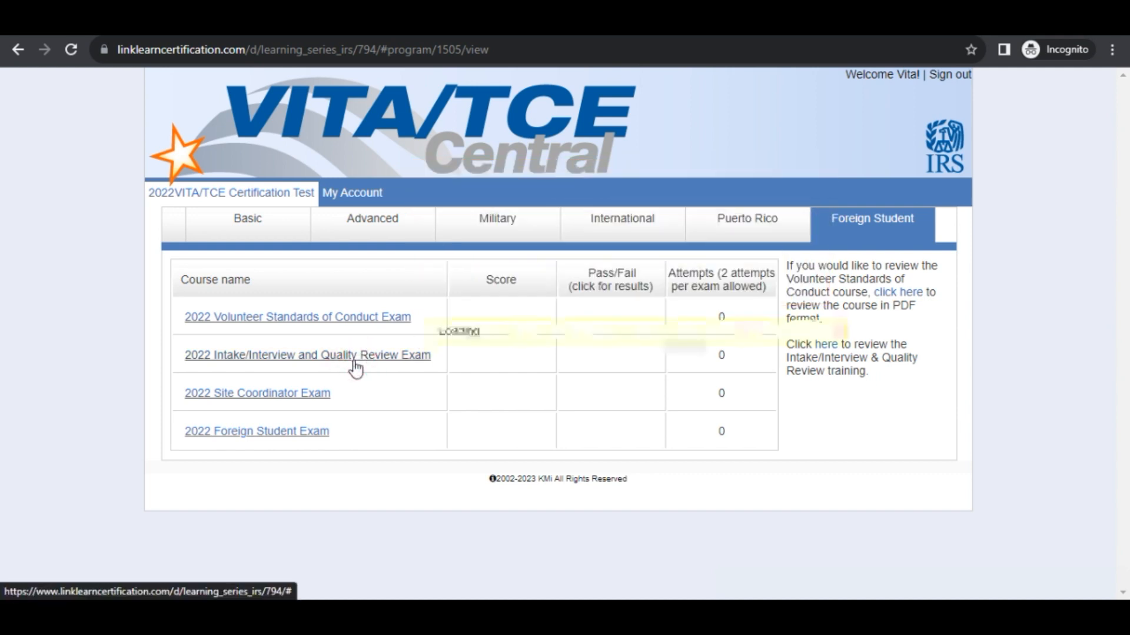
mouse_move(355, 367)
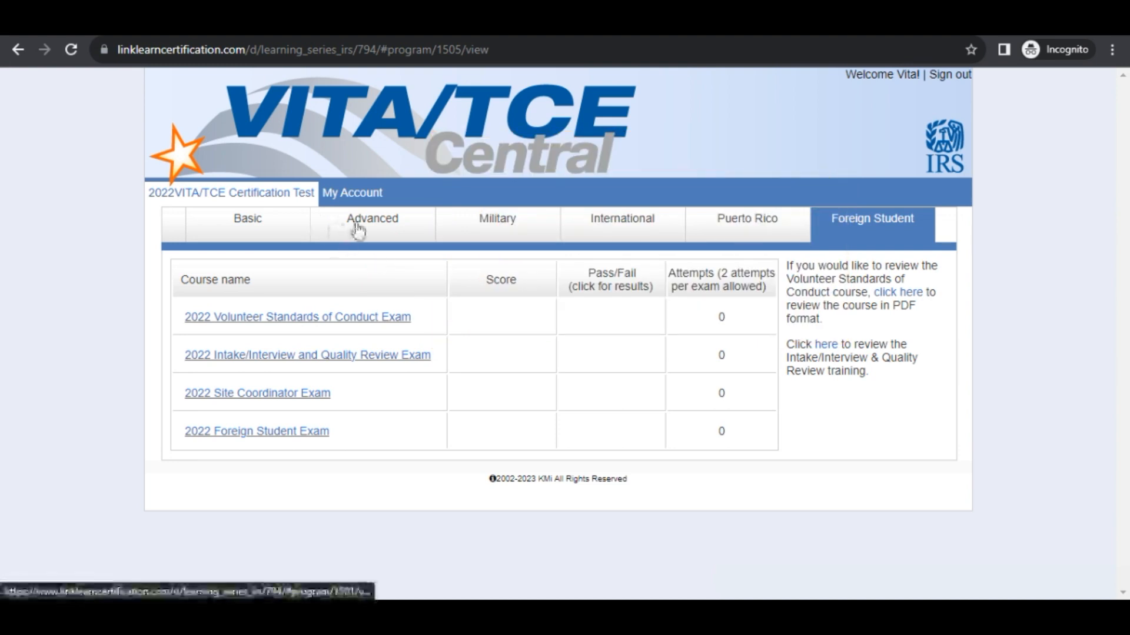
Review the 2022 Advanced Exam info, then download the Standards of Conduct course PDF.
left_click(357, 230)
left_click(259, 435)
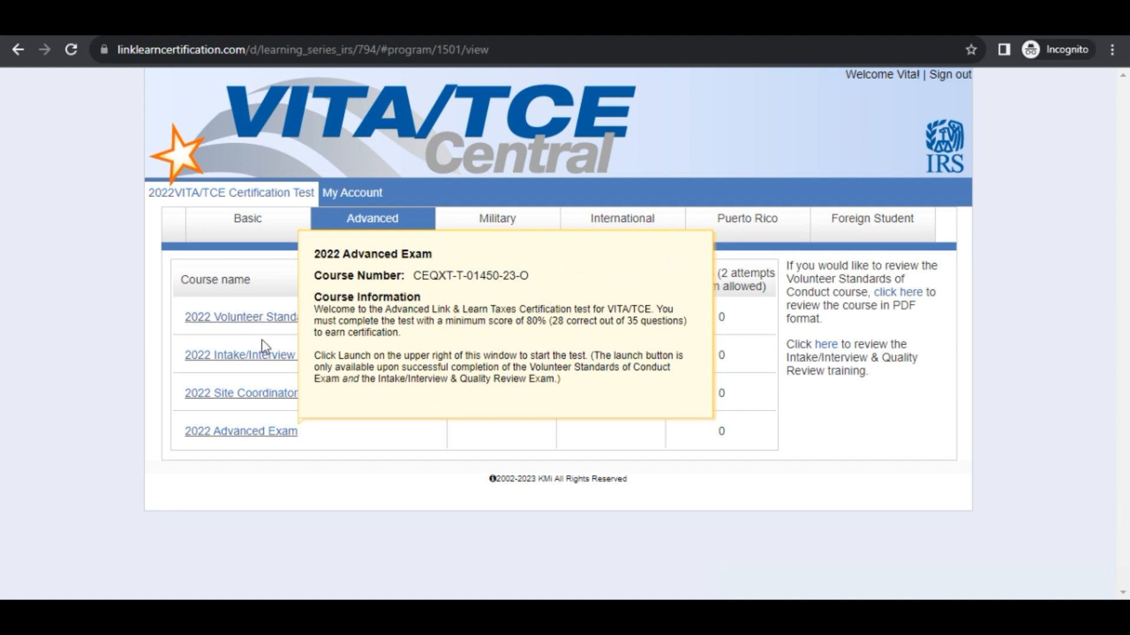
left_click(376, 445)
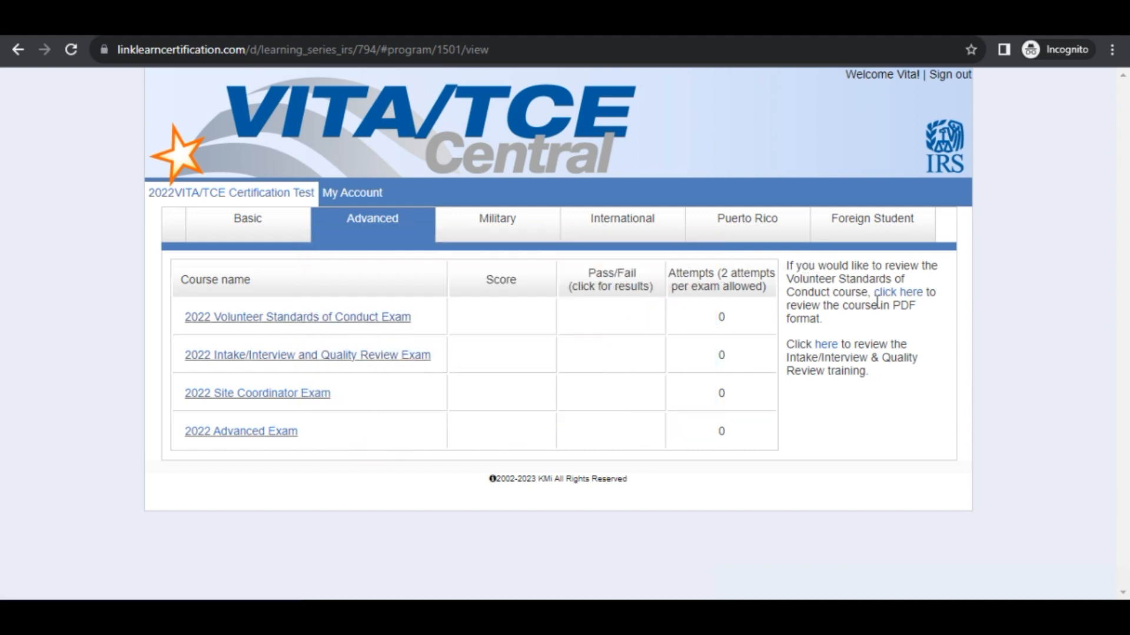
left_click(899, 292)
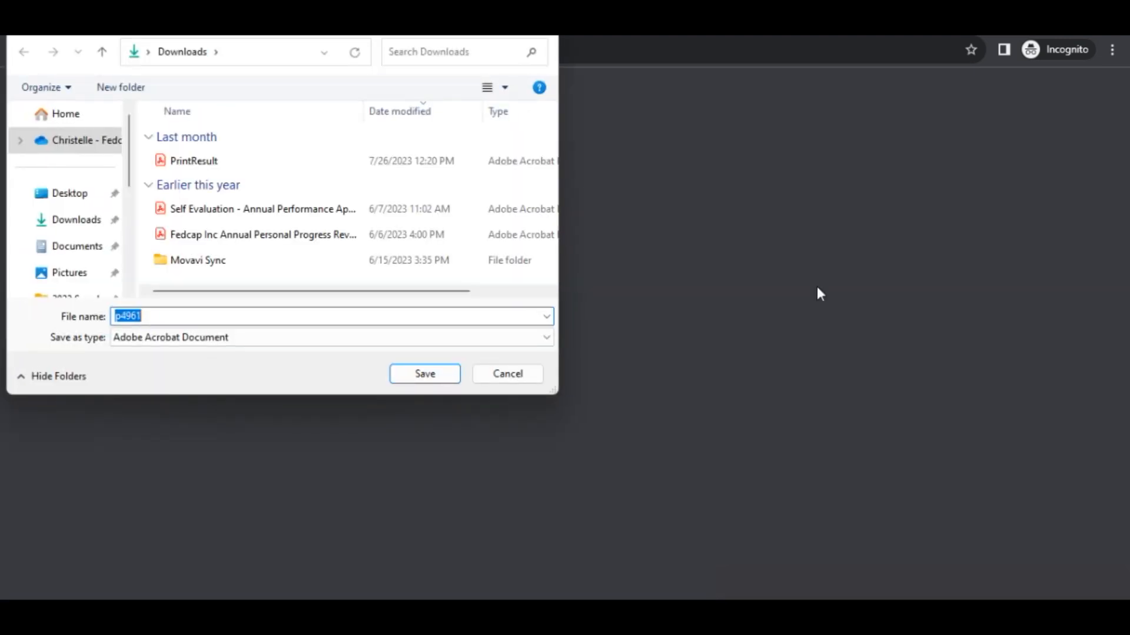
Save the Publication 4961 course PDF to Downloads, open it and skim it.
left_click(442, 372)
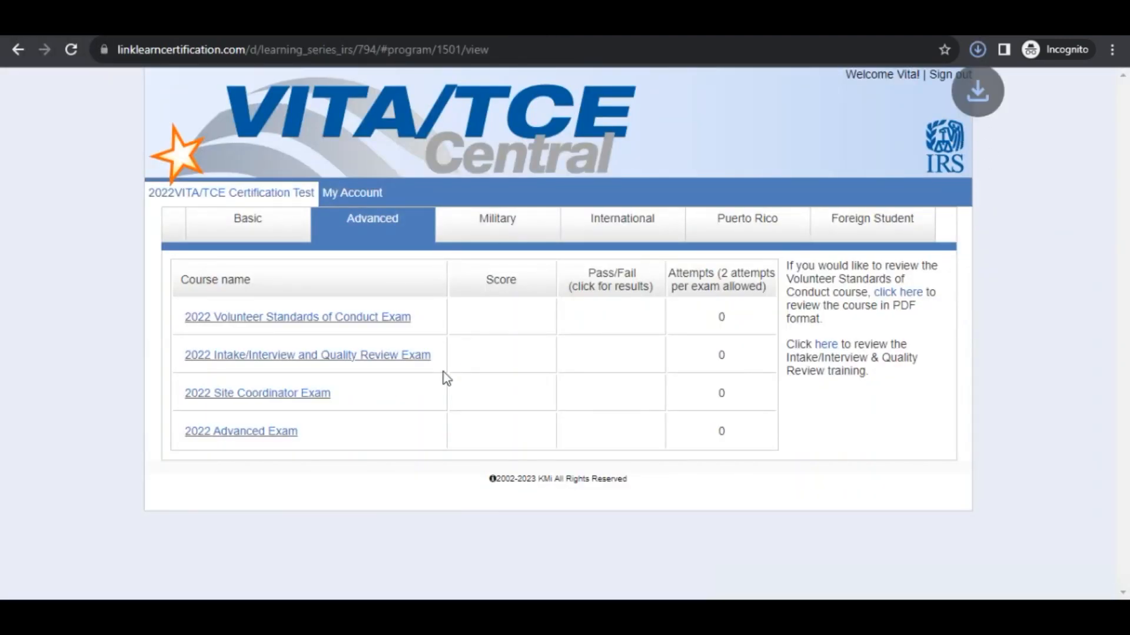
left_click(872, 129)
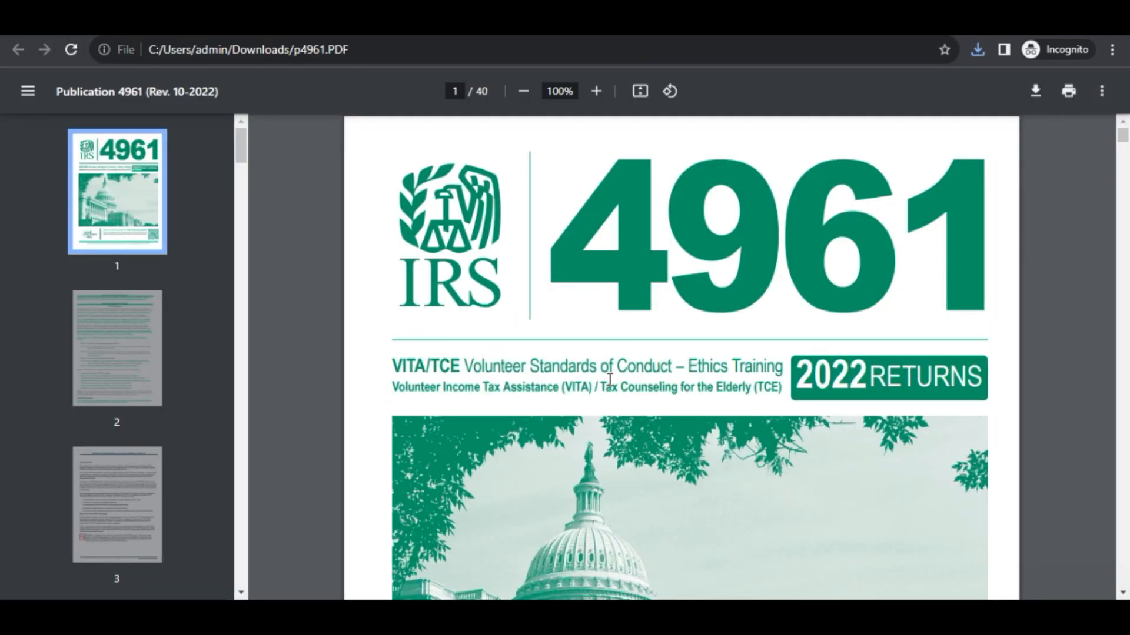
scroll(611, 374, "down", 15)
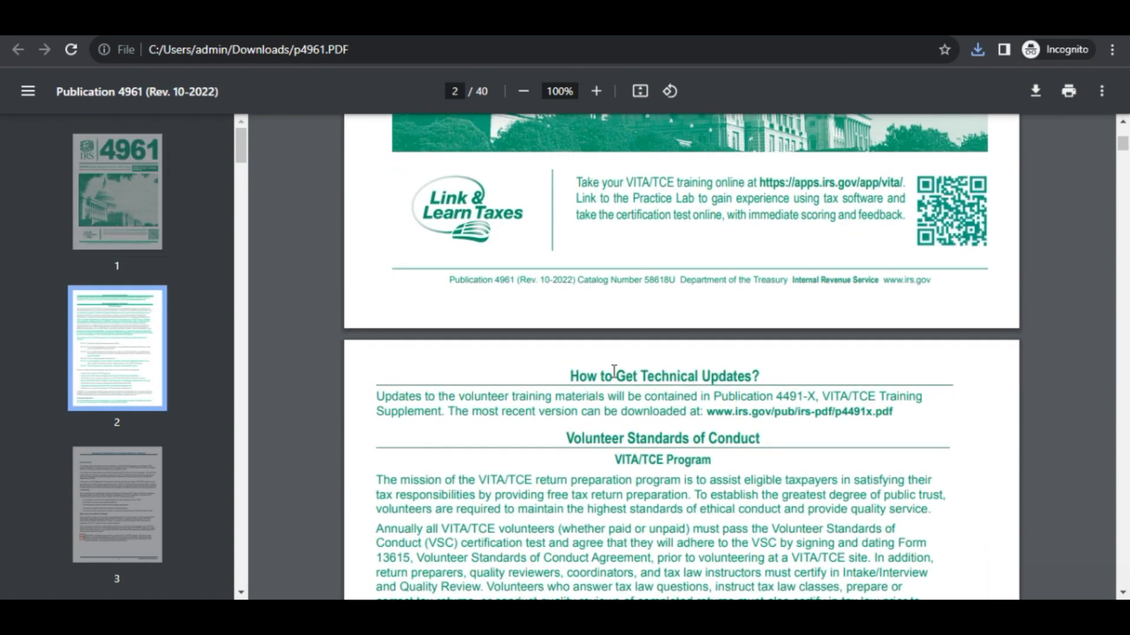
scroll(612, 369, "down", 7)
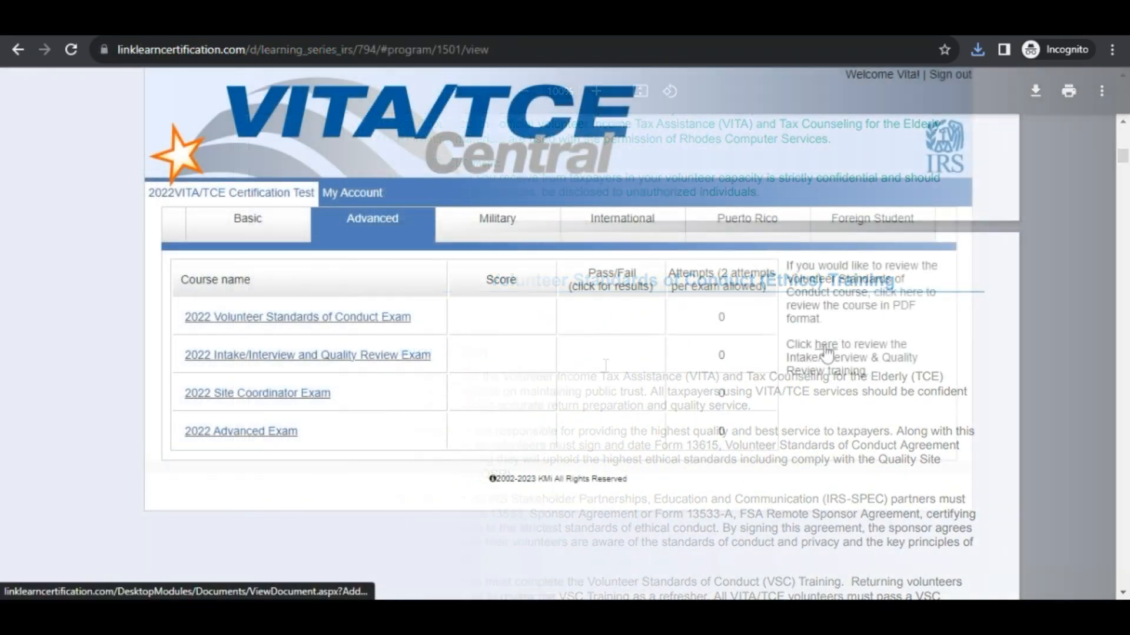
Download and skim the Publication 5101 Intake/Interview & Quality Review PDF, then return to VITA/TCE Central.
left_click(826, 352)
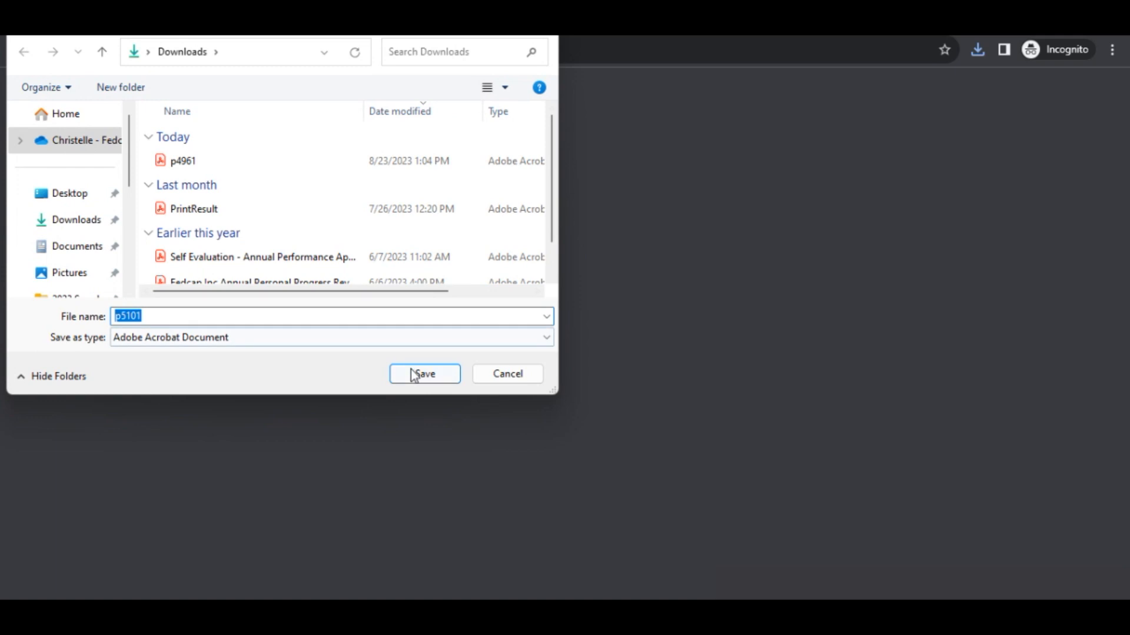
left_click(416, 374)
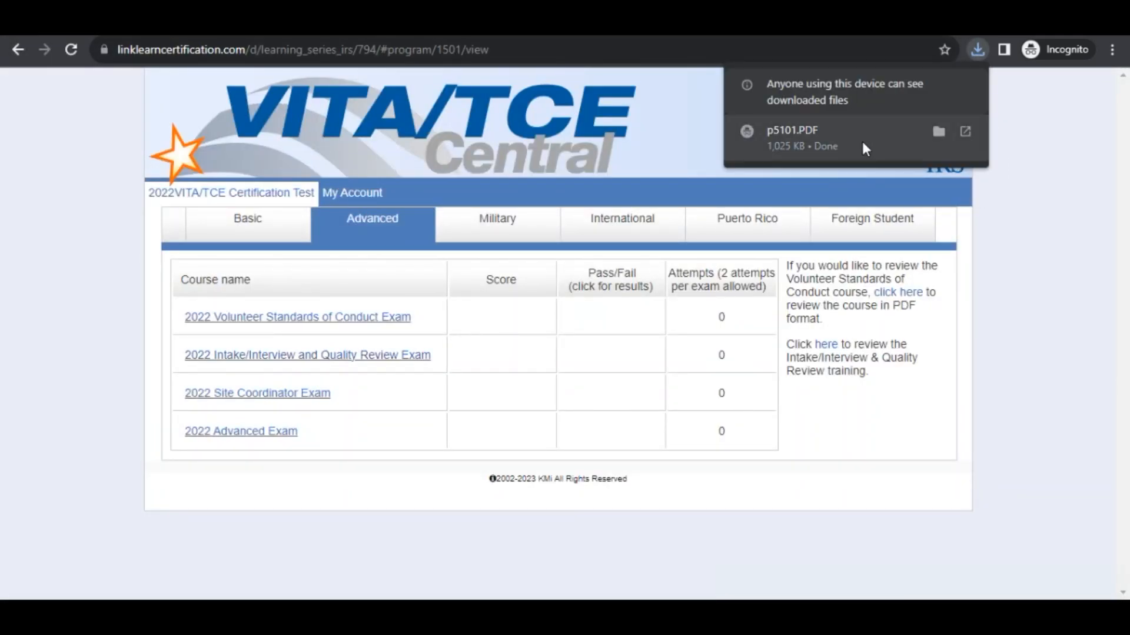
left_click(862, 144)
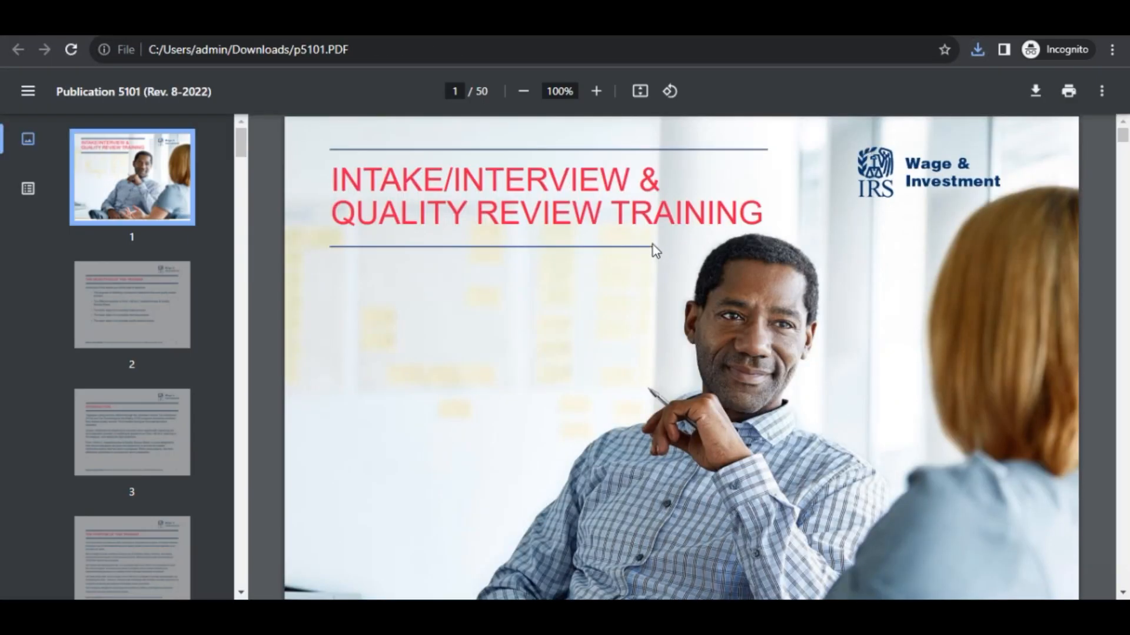
scroll(653, 248, "down", 20)
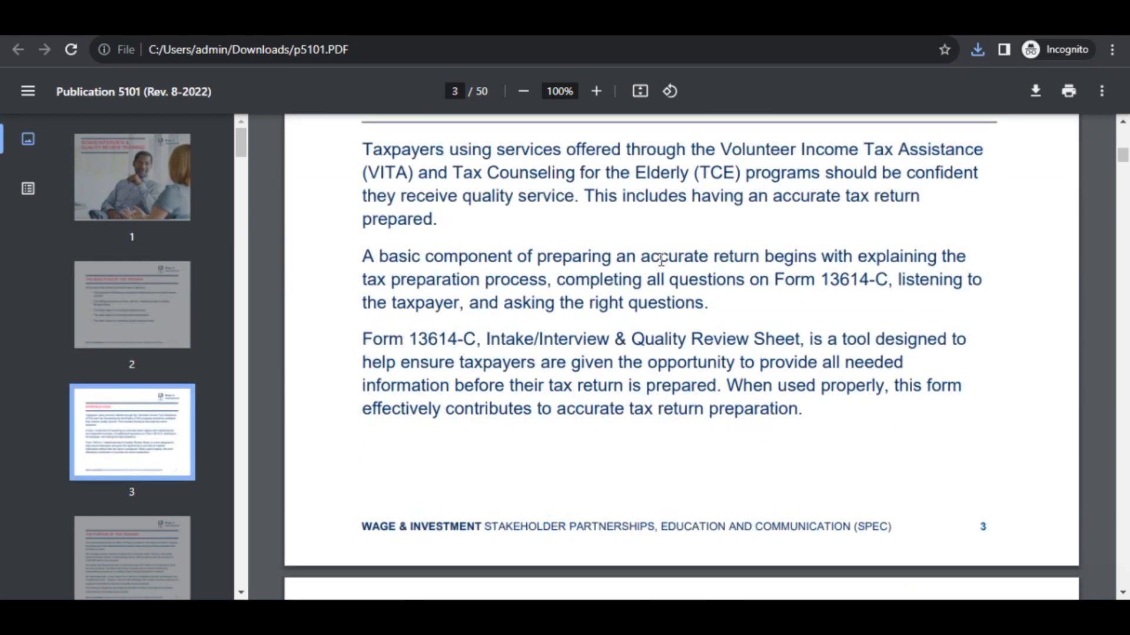
scroll(653, 257, "down", 15)
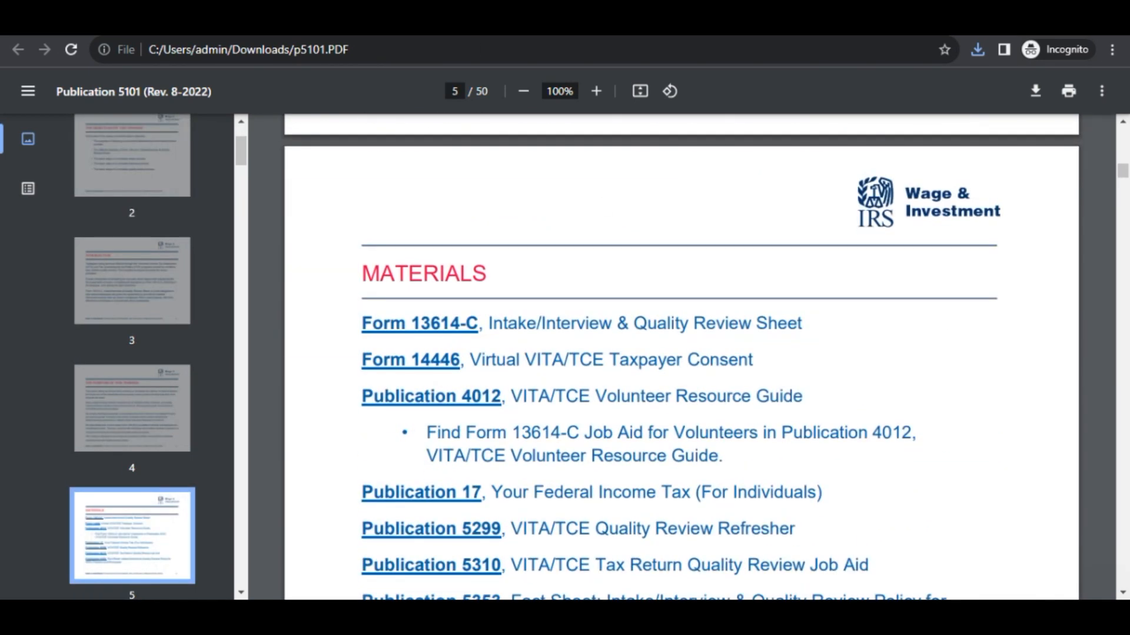
left_click(130, 37)
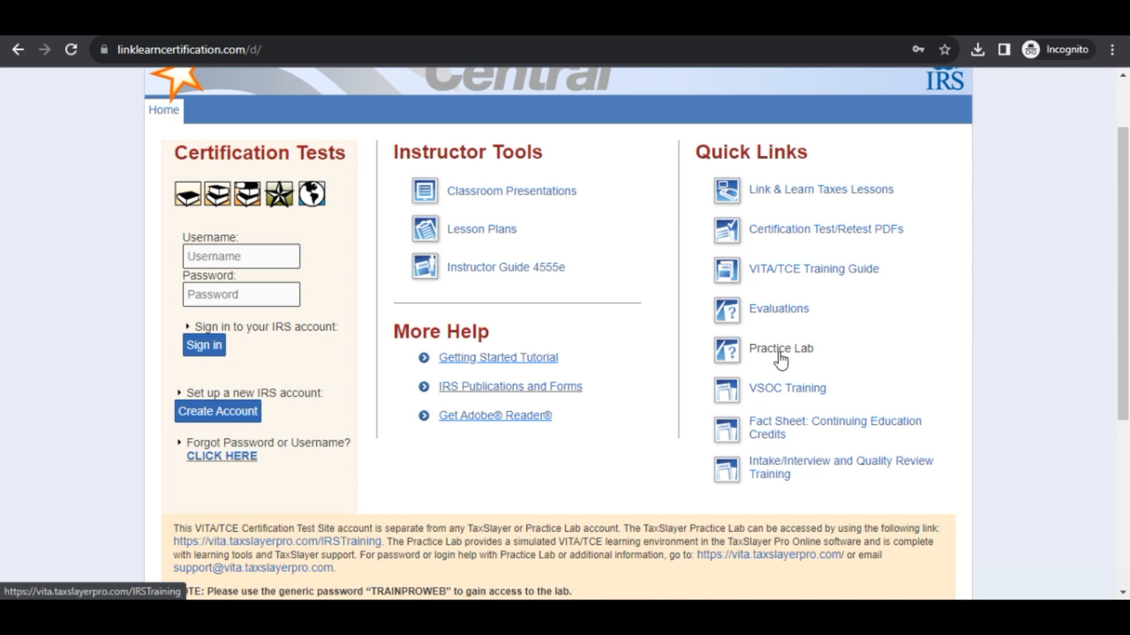
Open the Practice Lab access page from Quick Links and submit the access password.
left_click(781, 351)
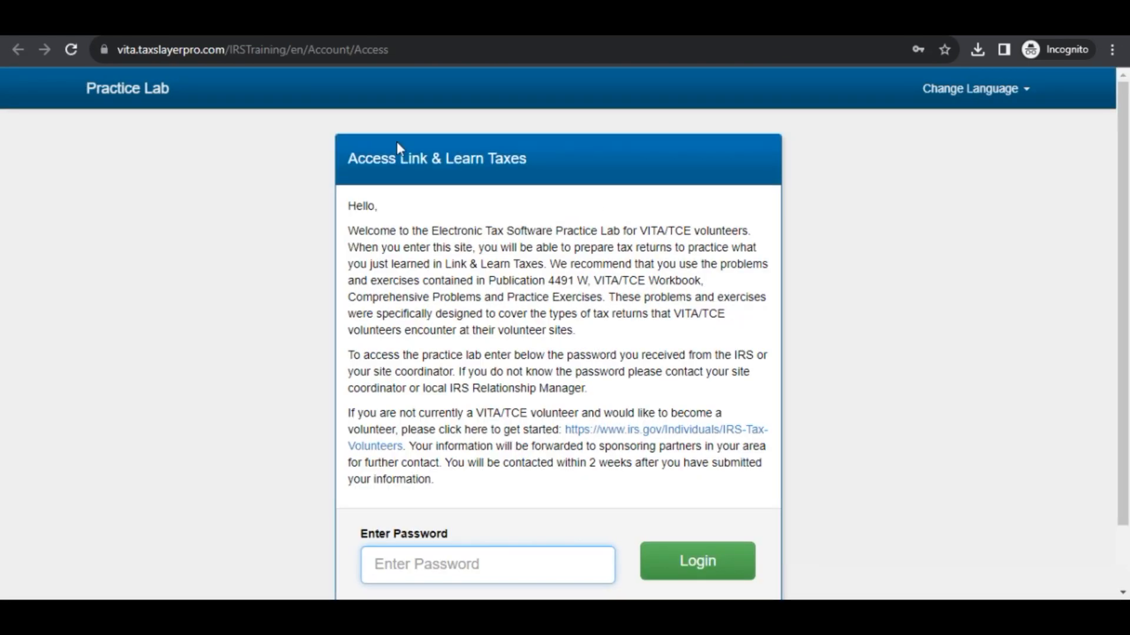
scroll(453, 543, "down", 2)
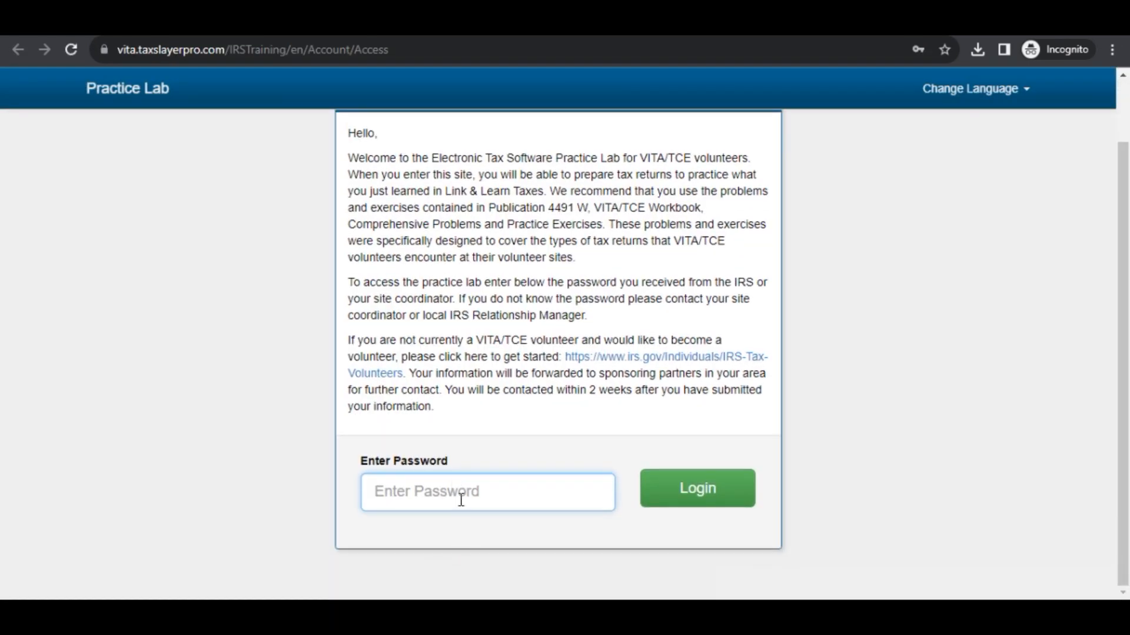
left_click(460, 502)
left_click(941, 373)
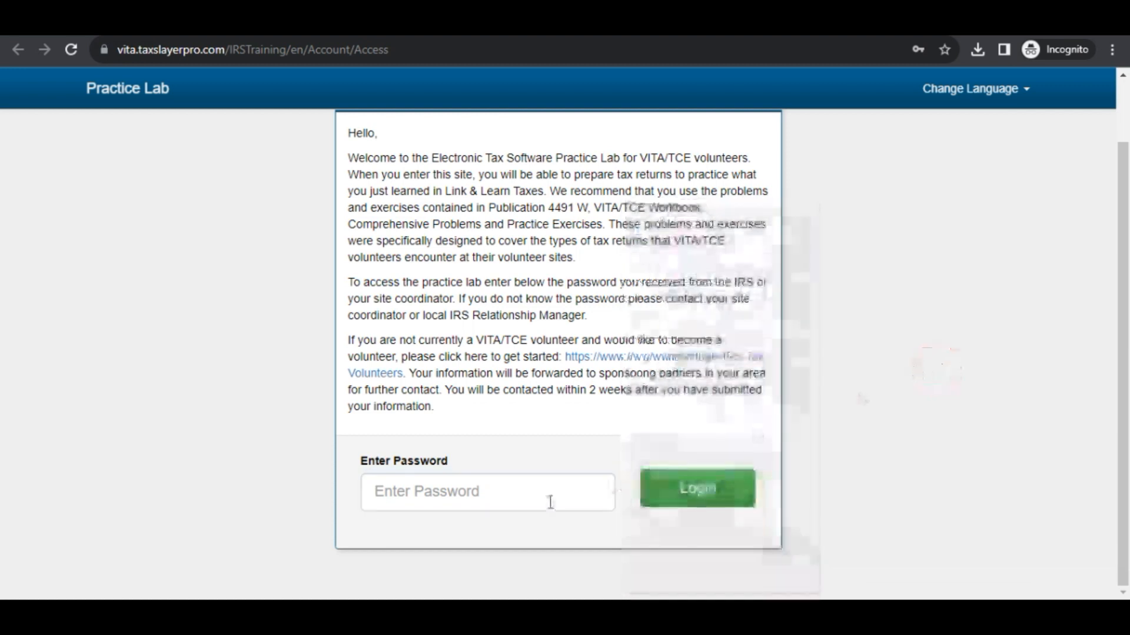
left_click(518, 495)
type("*")
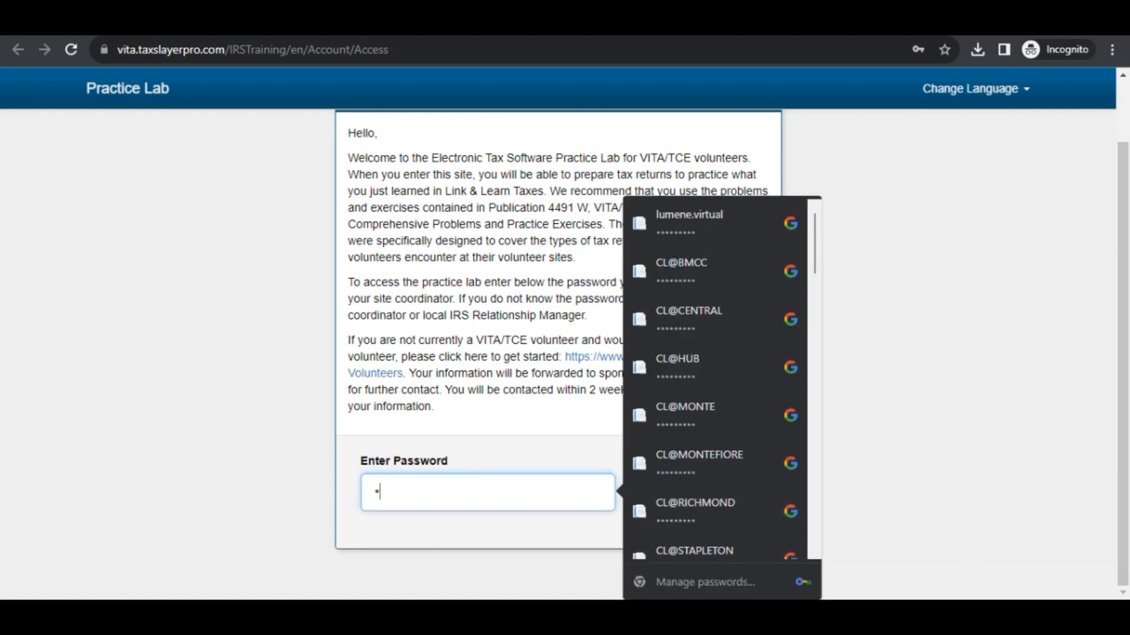
type("*")
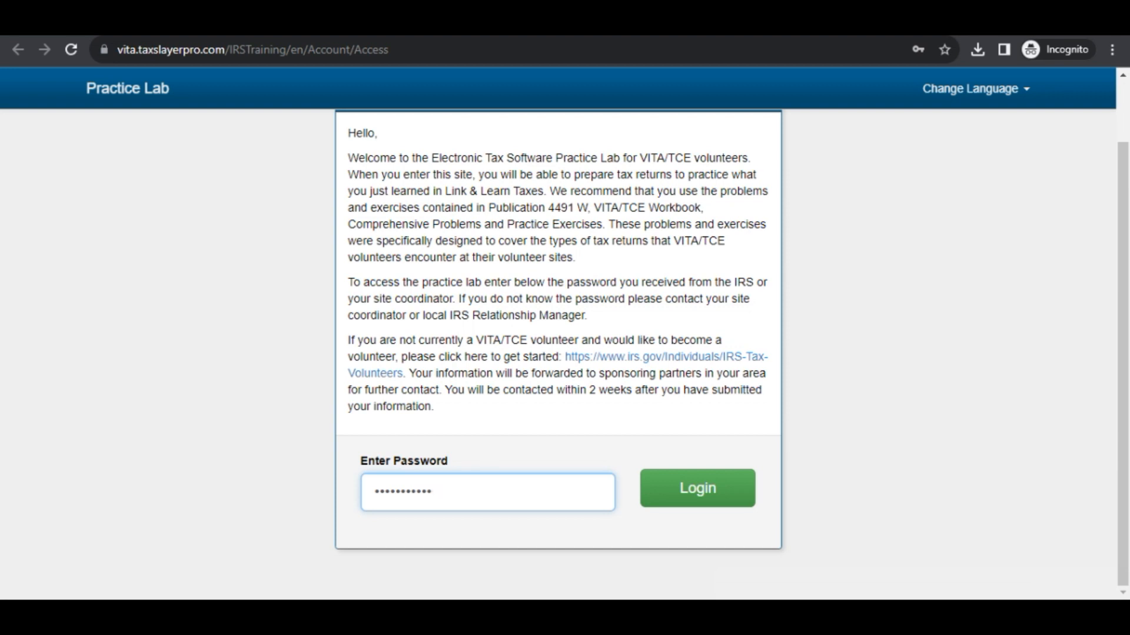
left_click(683, 492)
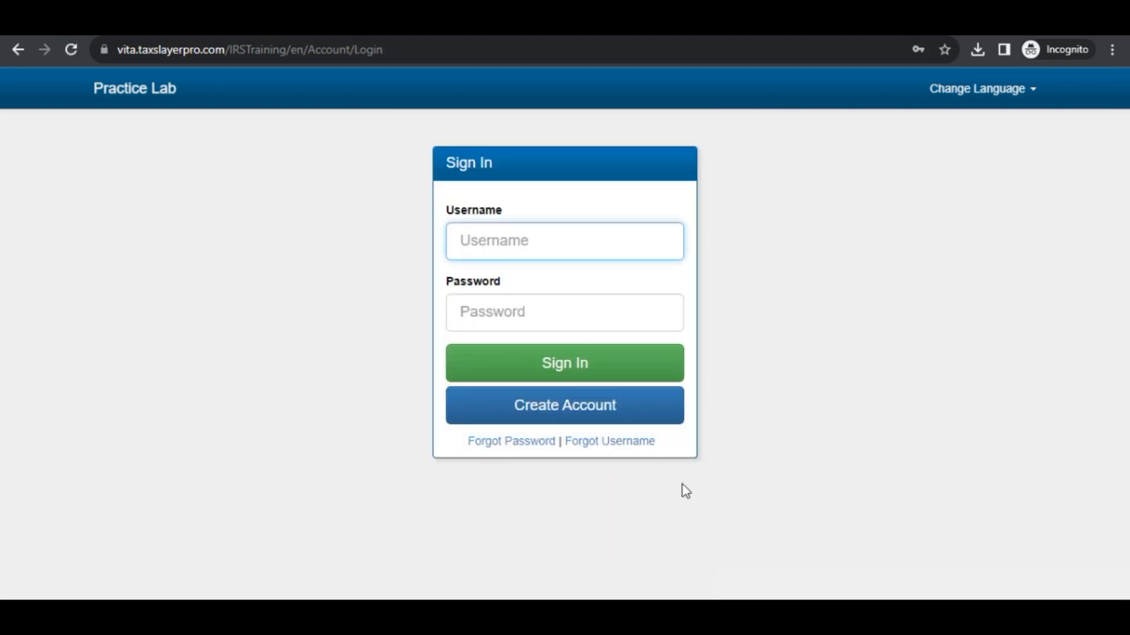
Autofill the sign-in form with the saved login and open the Create New Account form.
left_click(505, 238)
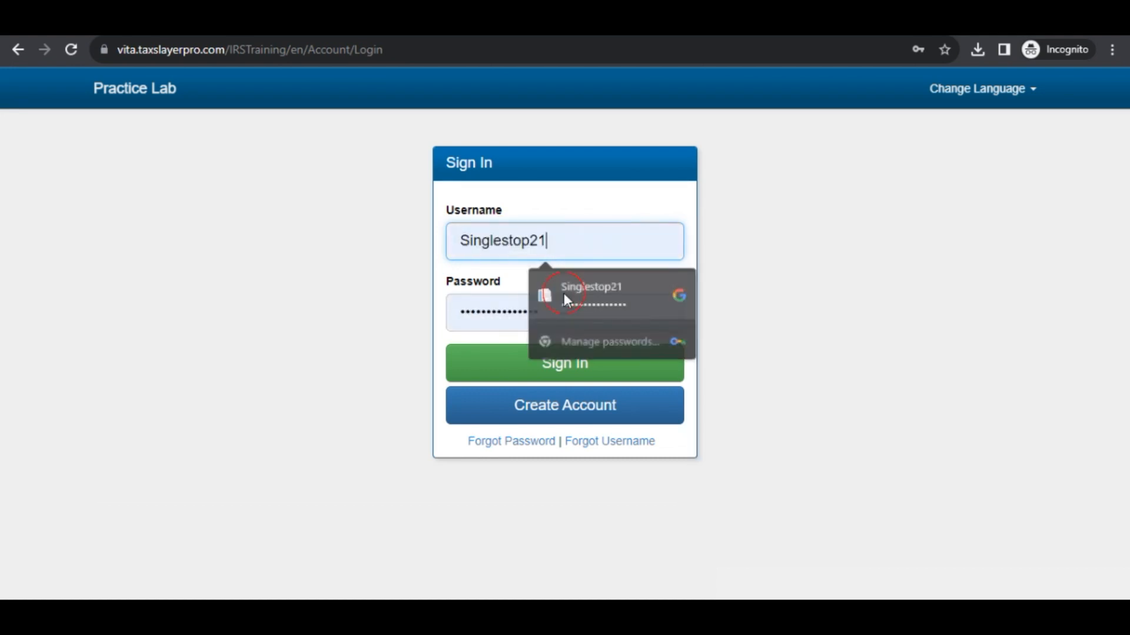
left_click(562, 295)
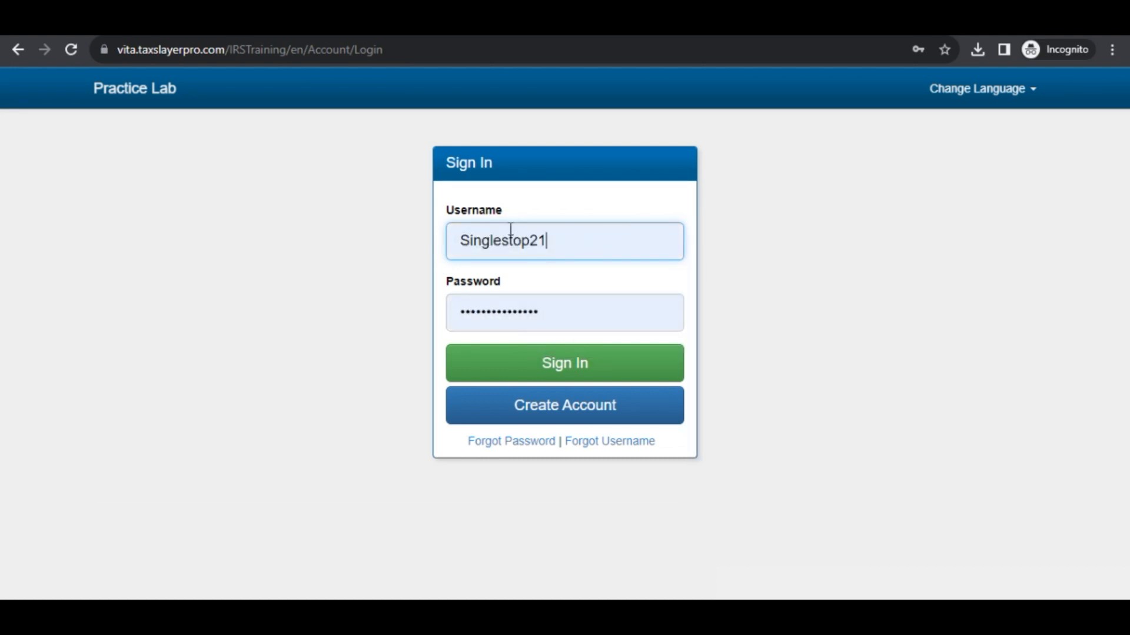
left_click(517, 414)
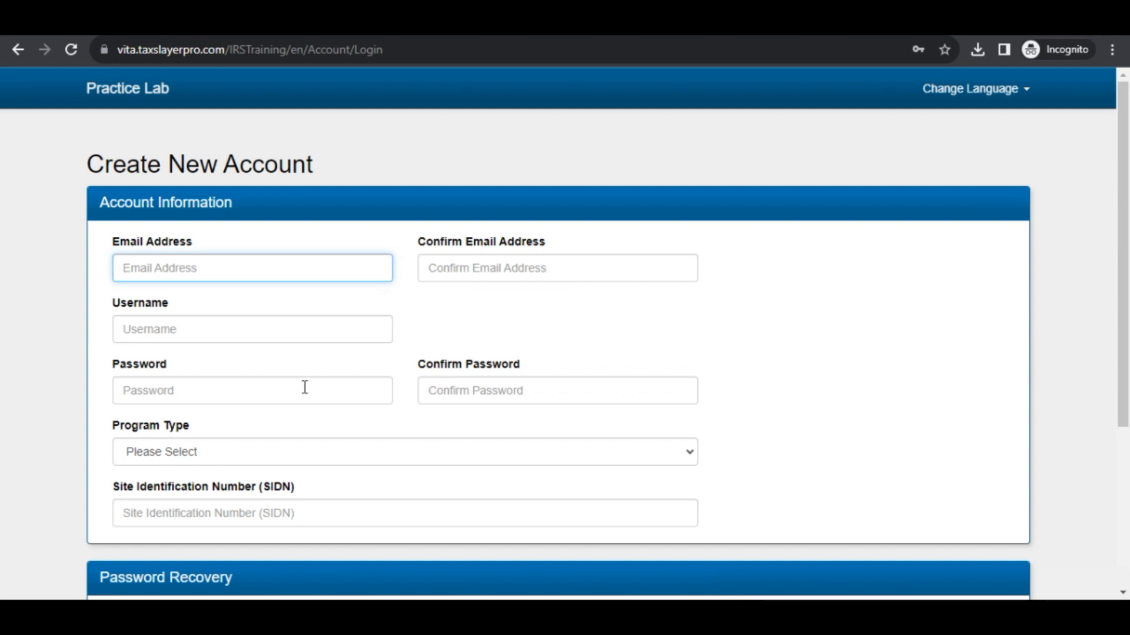
Create the account with program type VITA and the 'What was your first car?' question, then sign in.
scroll(305, 387, "down", 3)
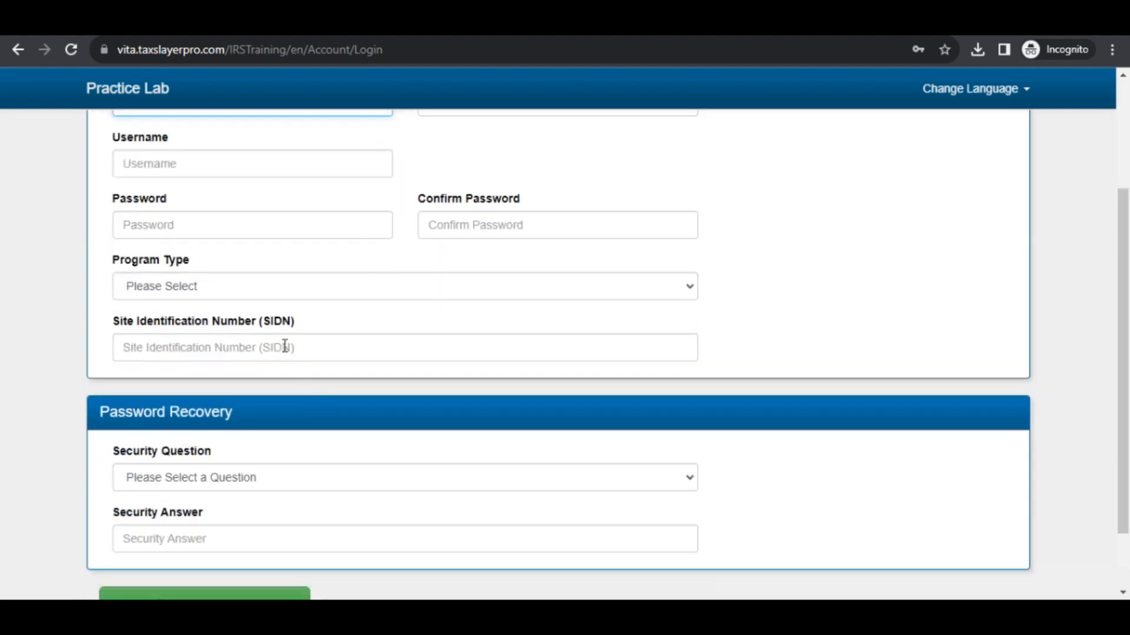
left_click(252, 287)
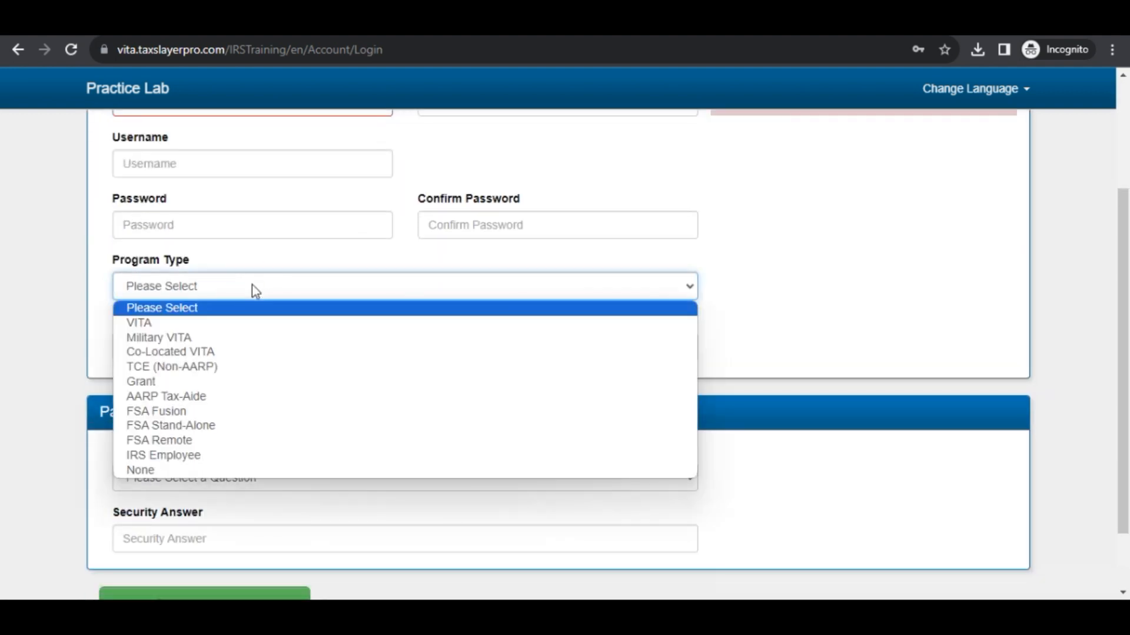
left_click(152, 322)
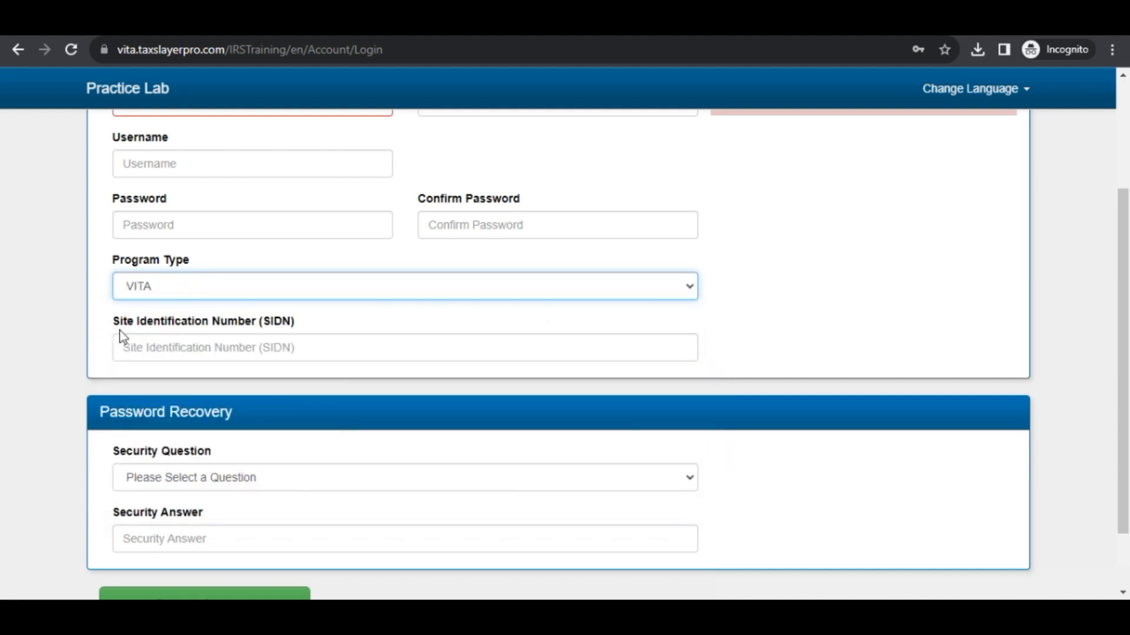
left_click(270, 469)
left_click(281, 426)
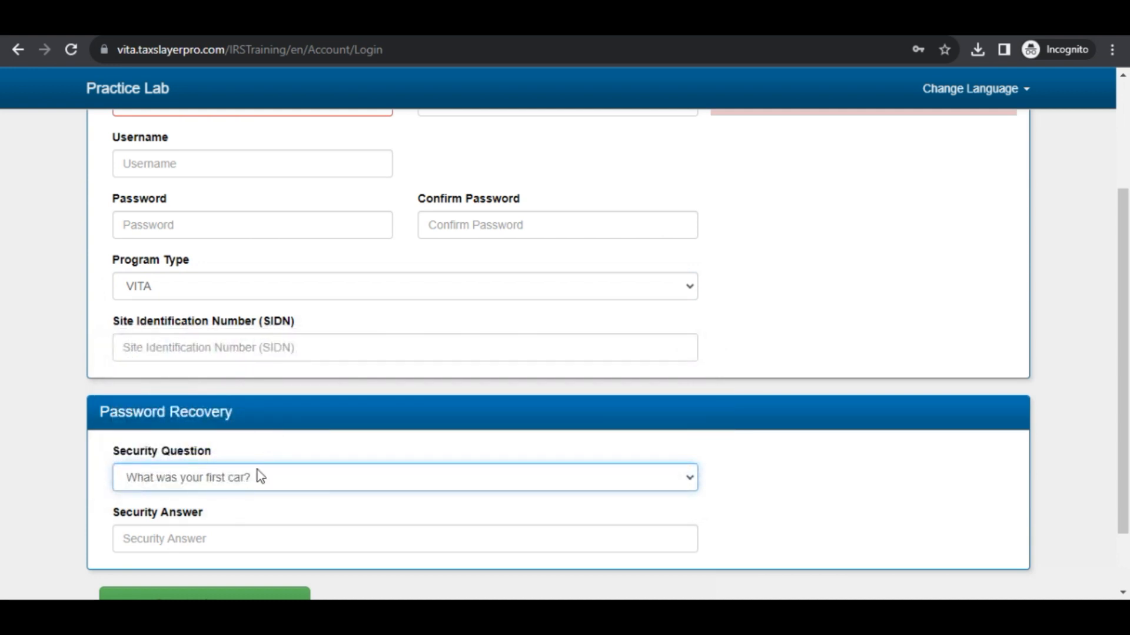
scroll(424, 468, "down", 2)
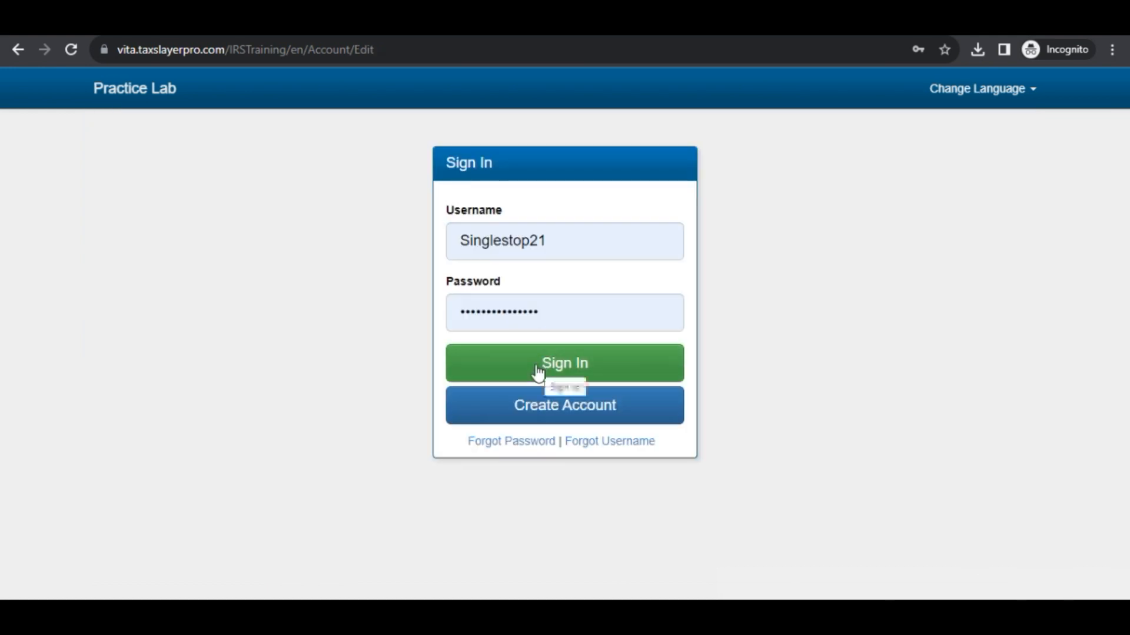
left_click(537, 366)
scroll(535, 373, "down", 1)
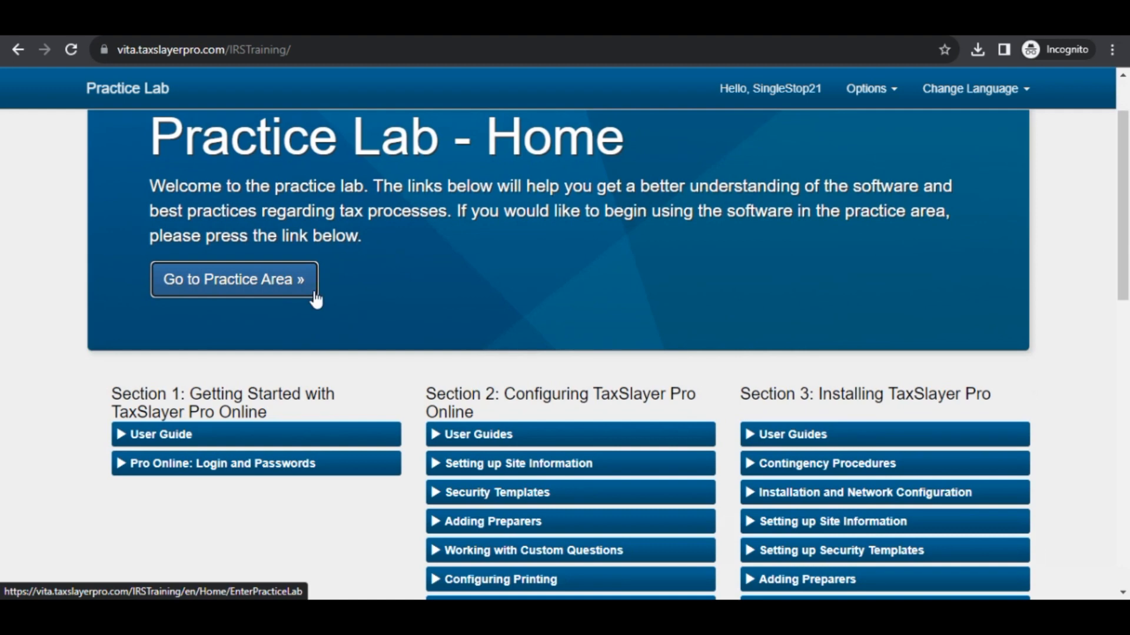
Go to the Practice Area and select Start New 2022 Tax Return.
left_click(263, 281)
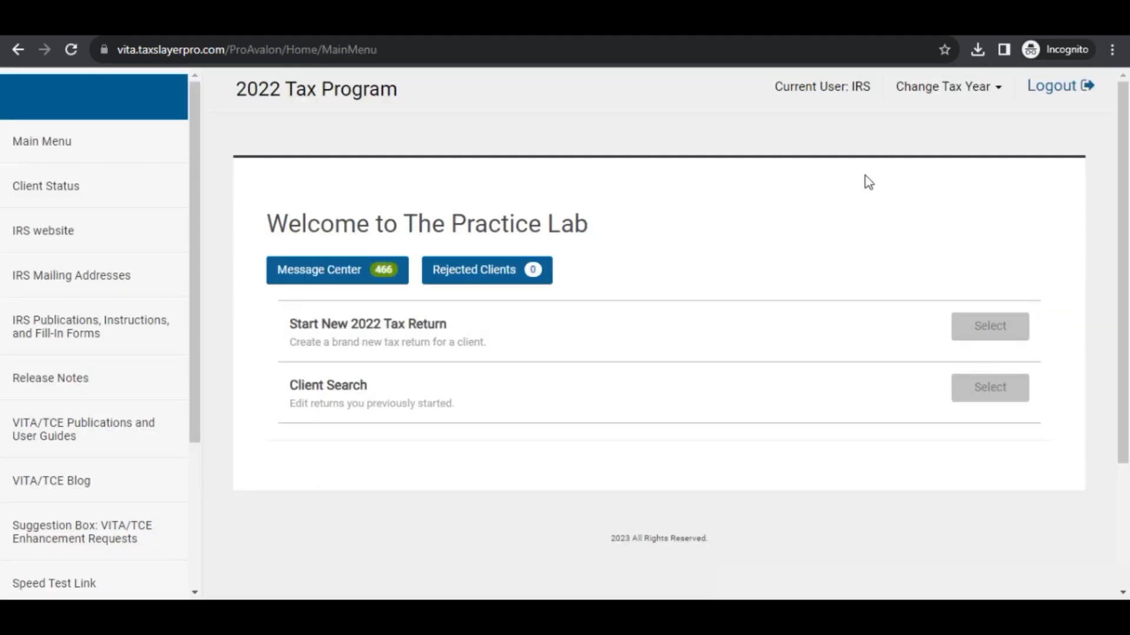
left_click(964, 339)
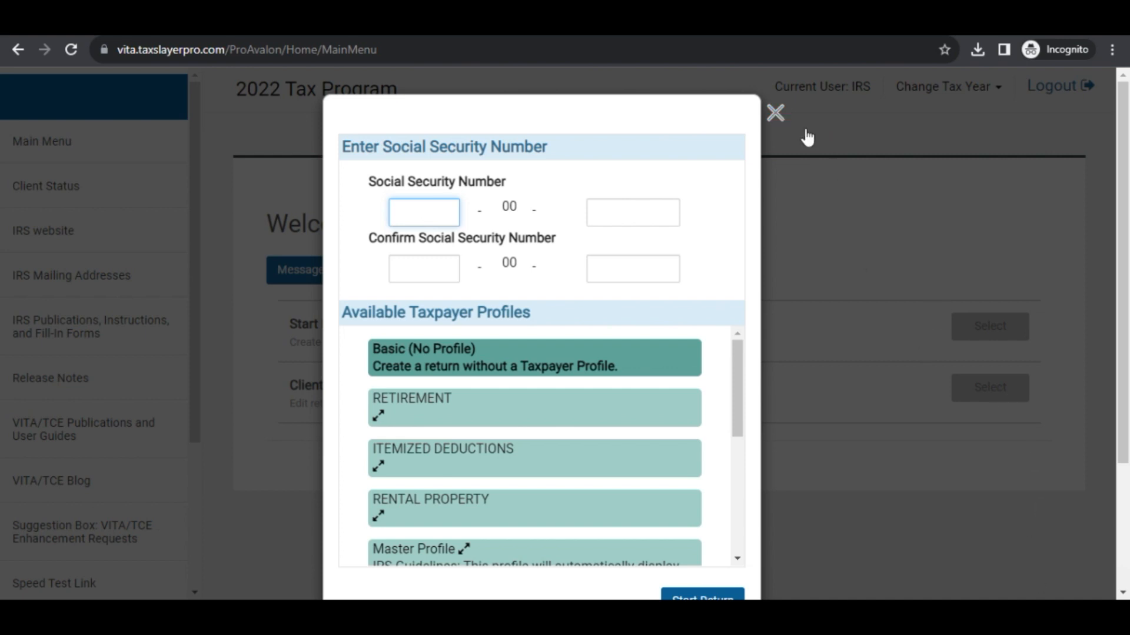
Close the new 2022 return's Social Security Number dialog.
left_click(777, 114)
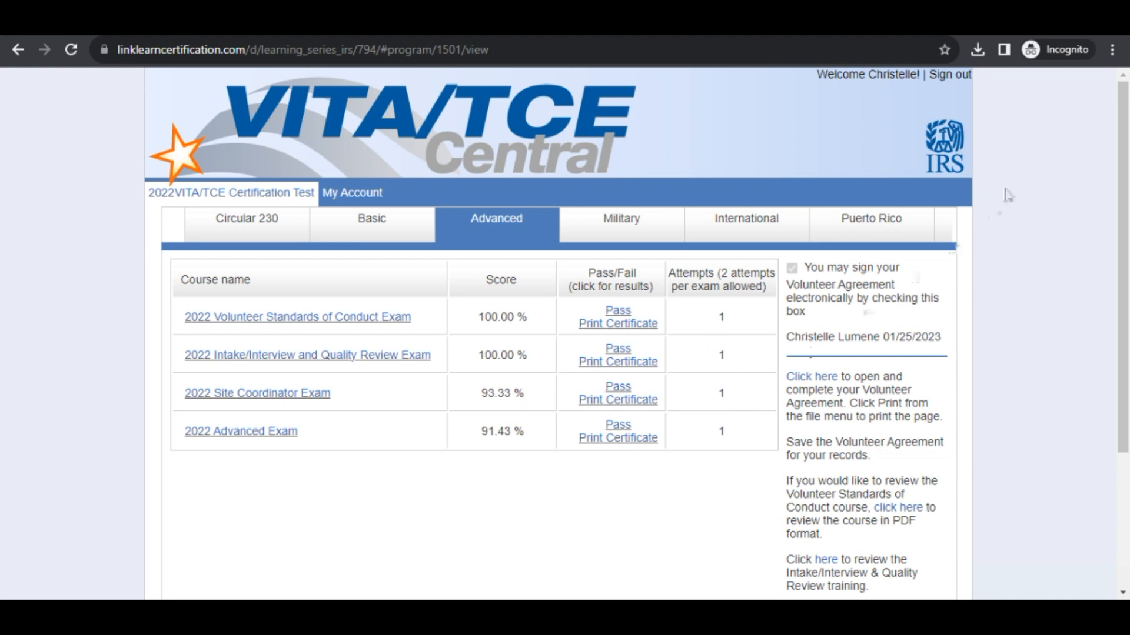
Show the Foreign Student exam results on the certification page.
left_click(939, 225)
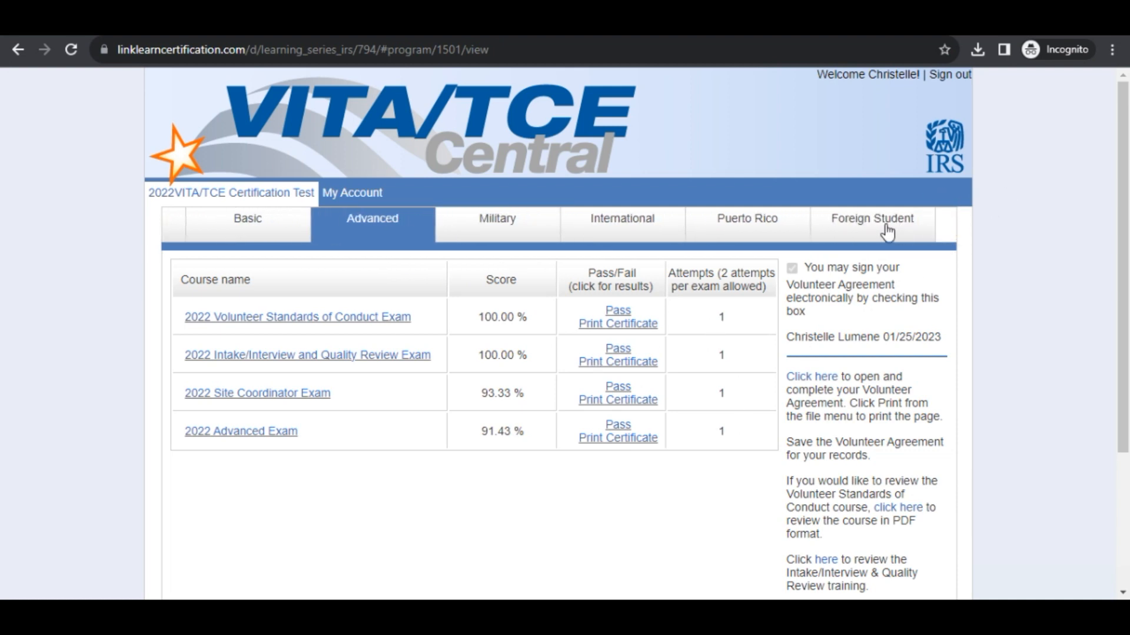
left_click(887, 231)
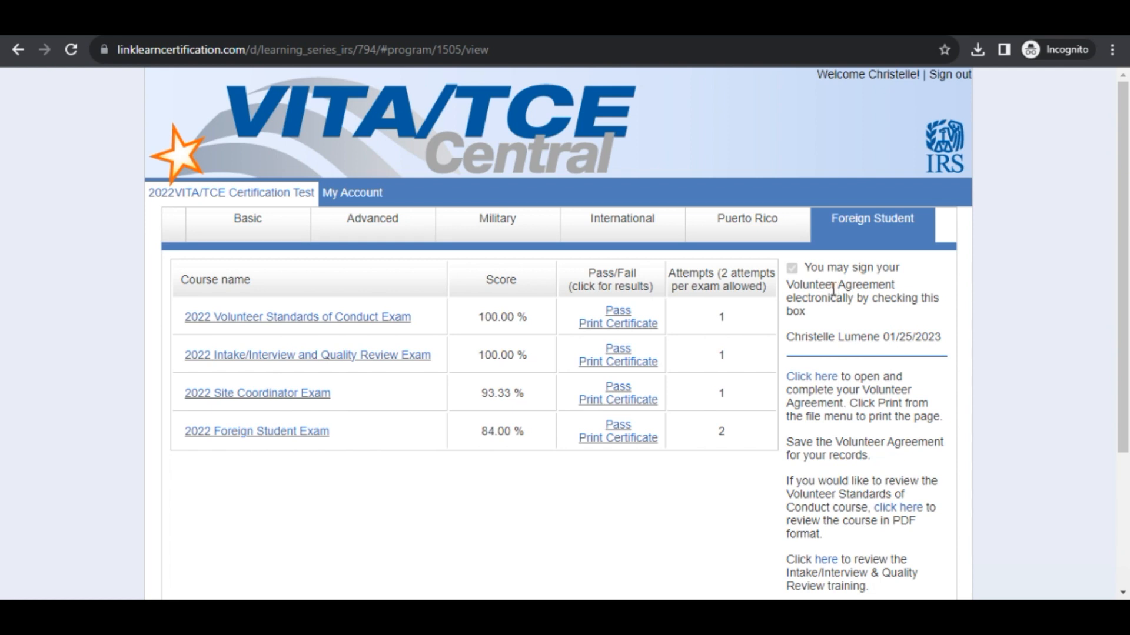
scroll(833, 289, "down", 1)
scroll(833, 288, "down", 1)
Open the Volunteer Agreement link and save it as agreement.pdf.
left_click(802, 303)
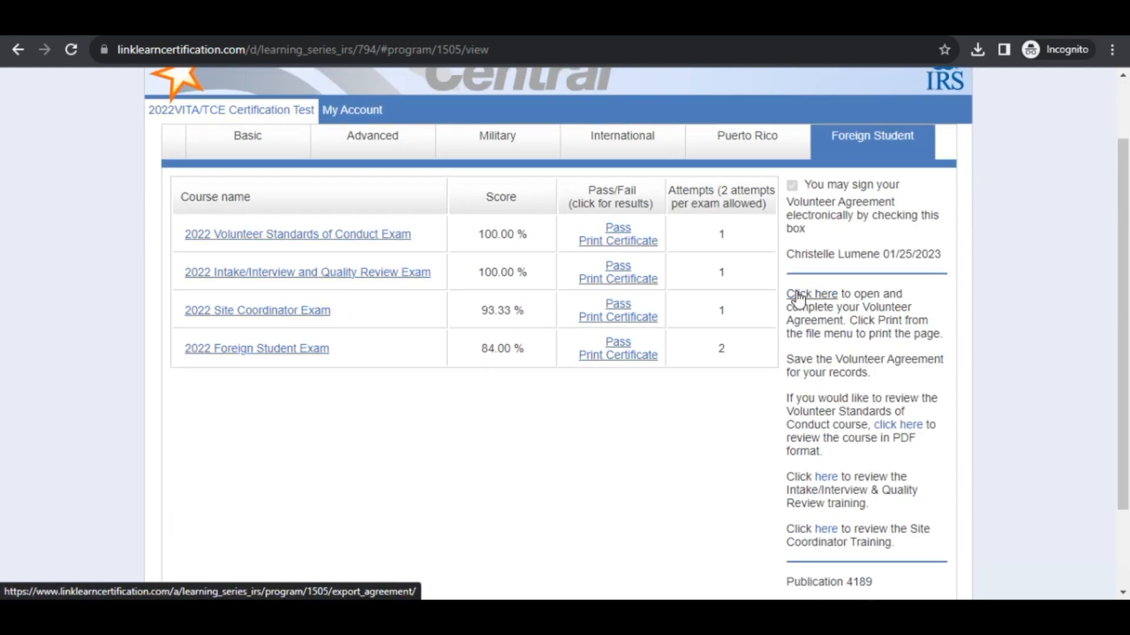
scroll(797, 299, "down", 1)
left_click(799, 216)
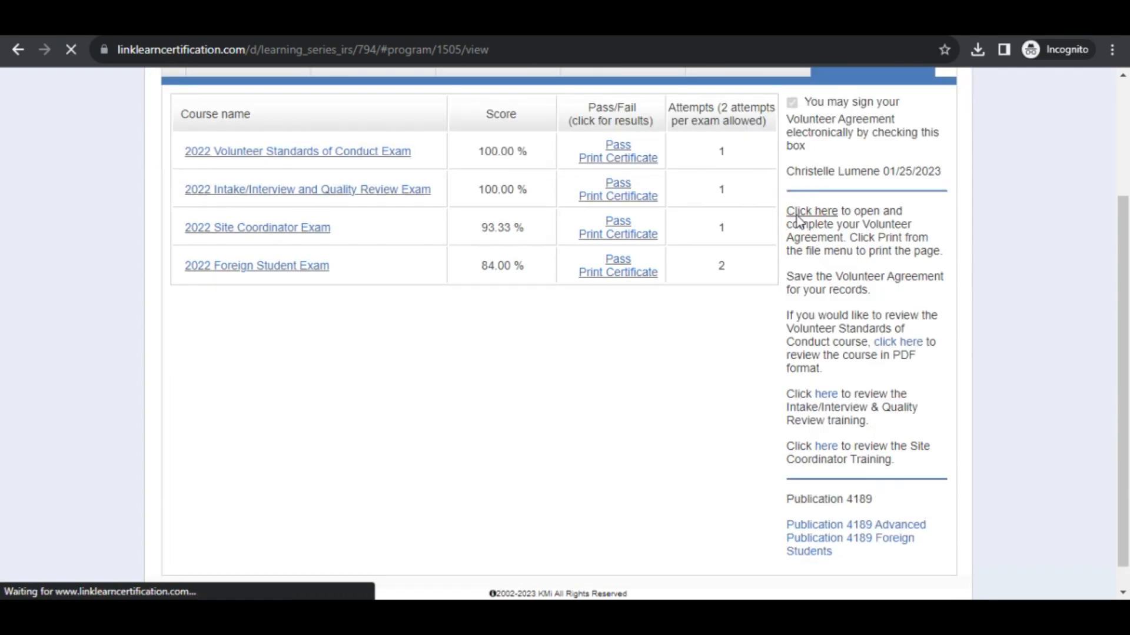
left_click(442, 374)
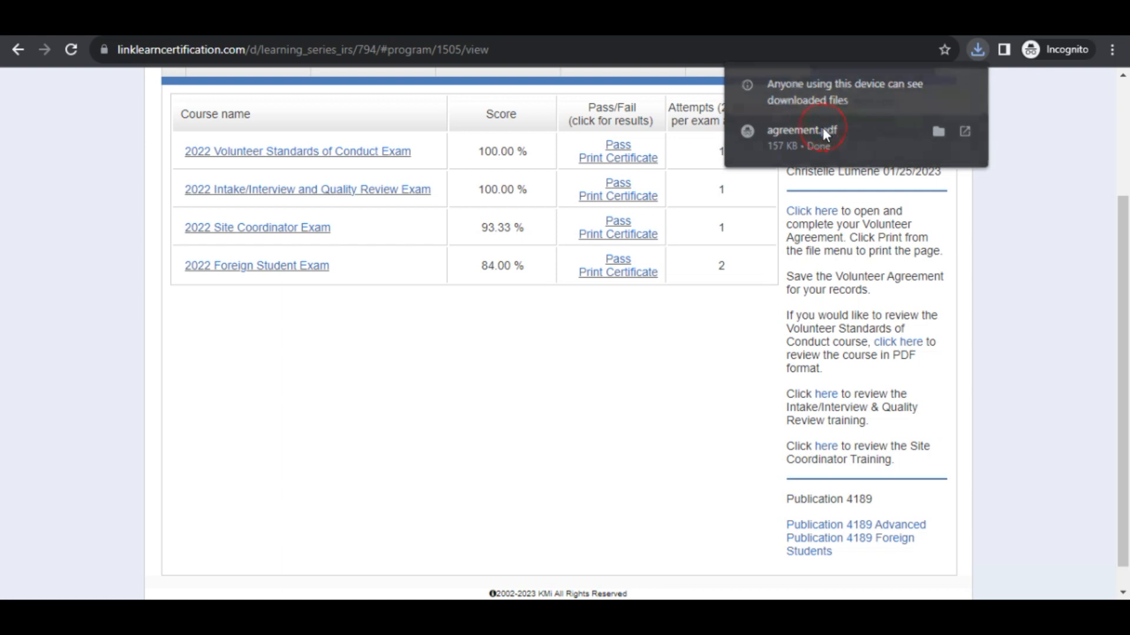
Open agreement.pdf, hide the page thumbnails and zoom Form 13615 to 175%.
left_click(823, 127)
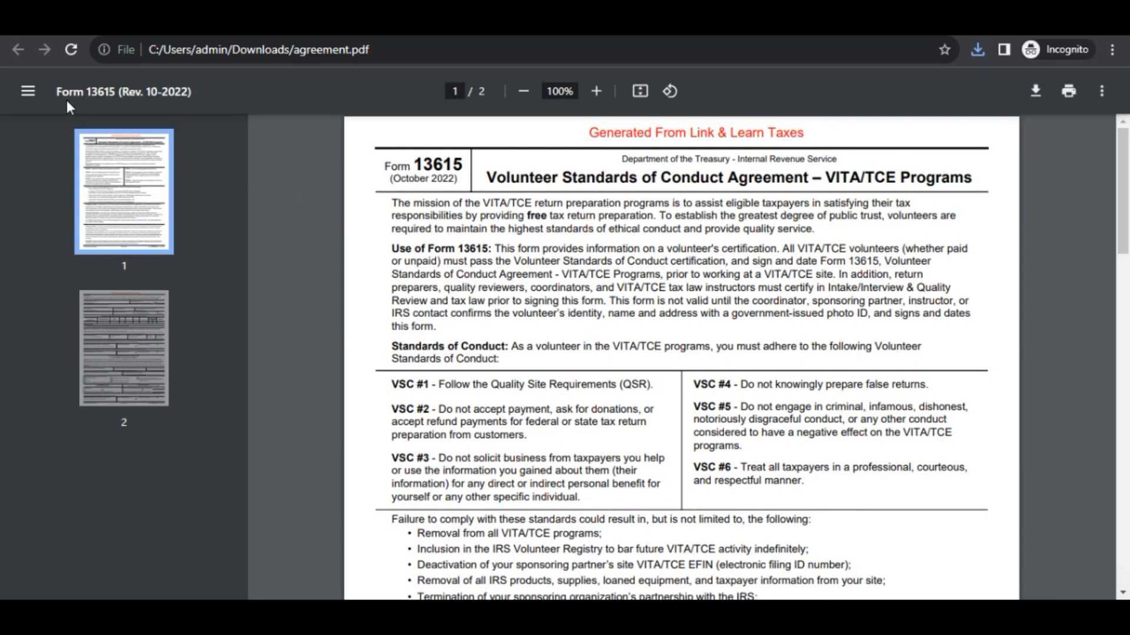
left_click(43, 90)
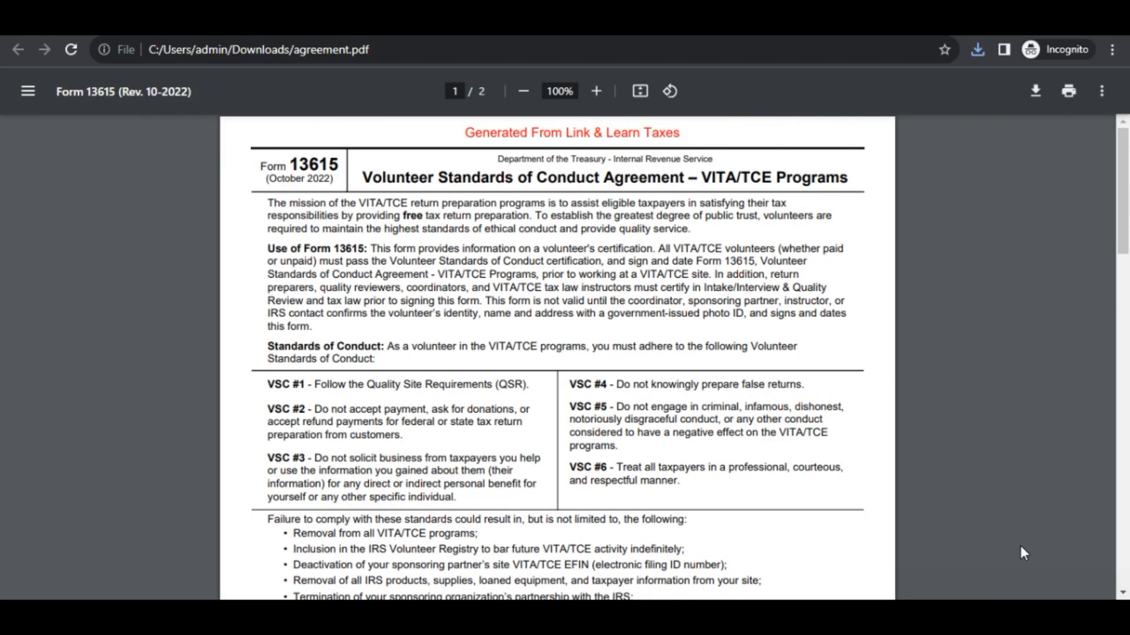
left_click(596, 92)
left_click(596, 91)
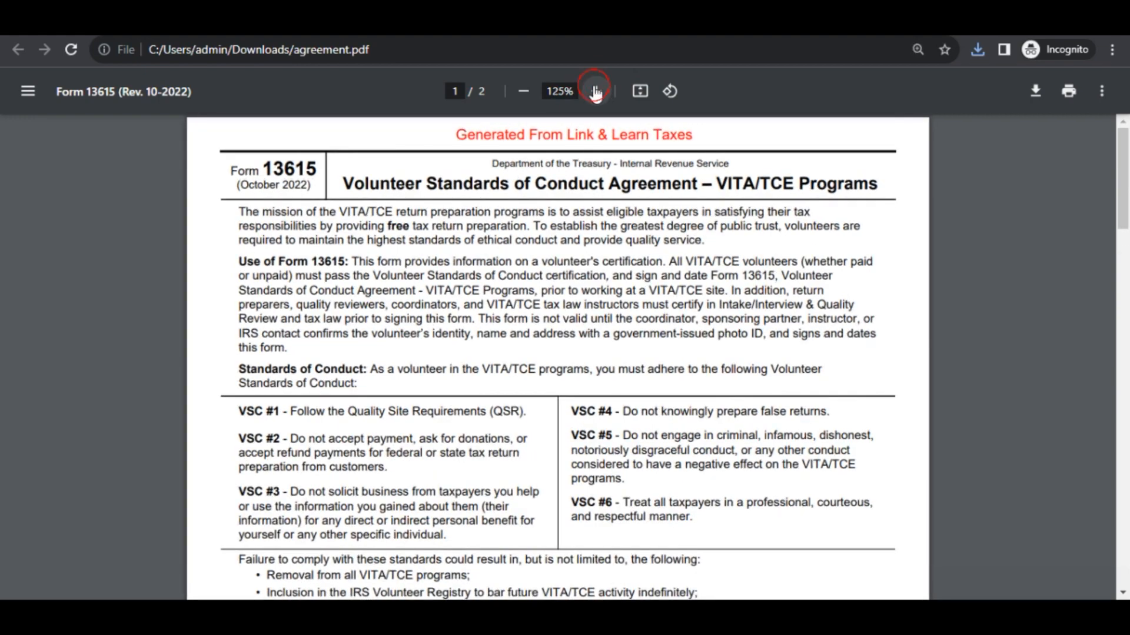
left_click(596, 91)
left_click(596, 91)
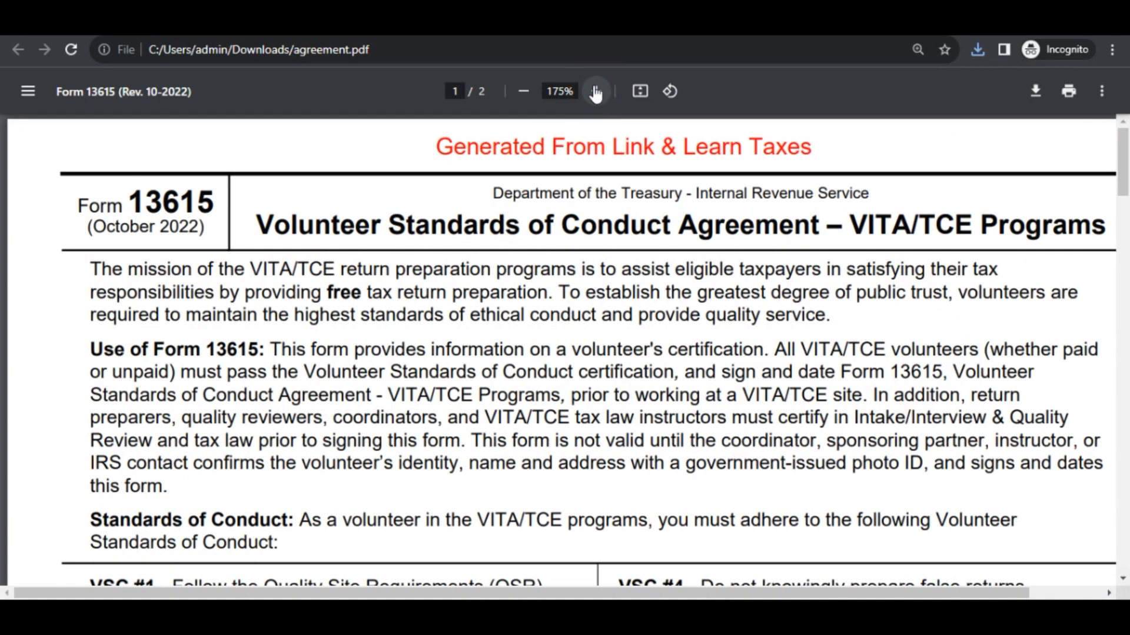
Scroll through page 1 of Form 13615 to read the standards of conduct.
scroll(819, 251, "down", 4)
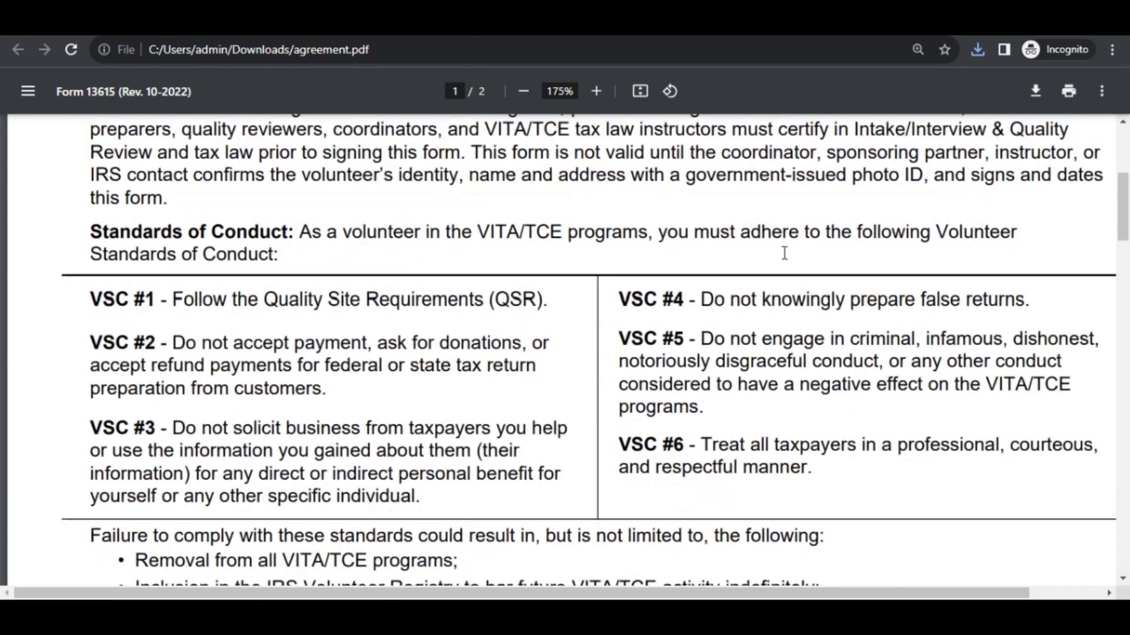
scroll(741, 265, "up", 4)
scroll(354, 365, "up", 3)
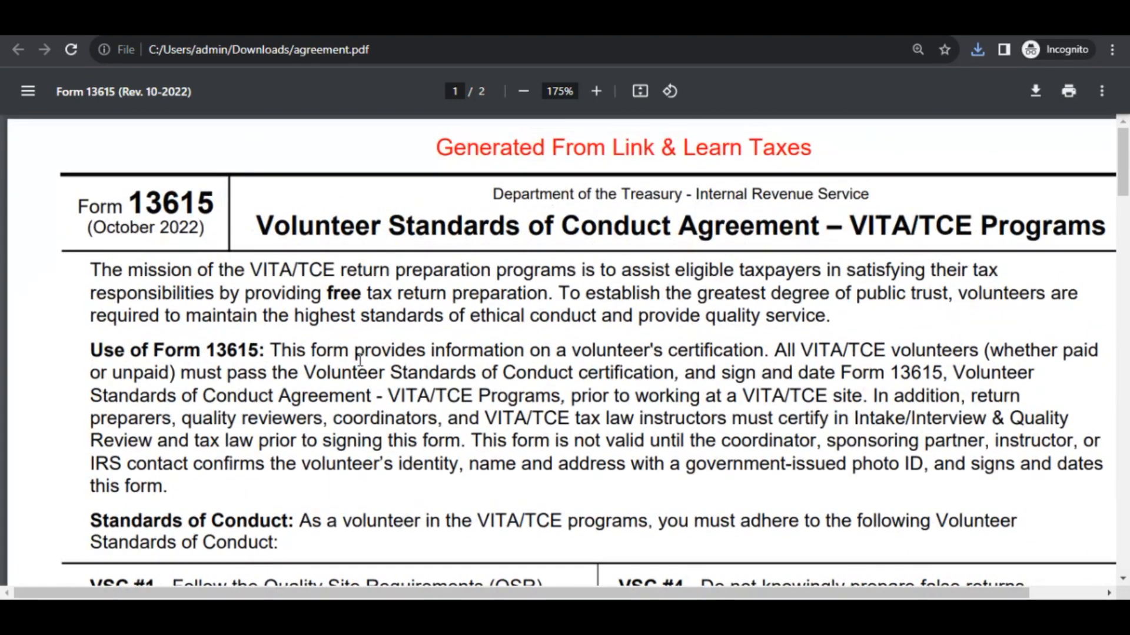
scroll(179, 500, "down", 1)
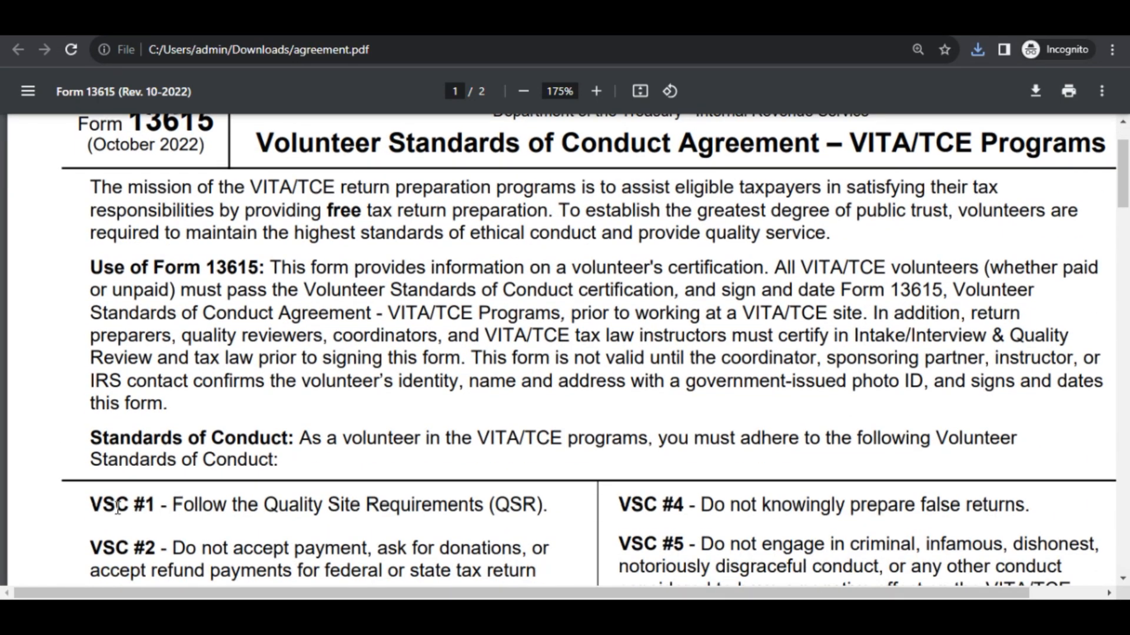
scroll(208, 497, "down", 1)
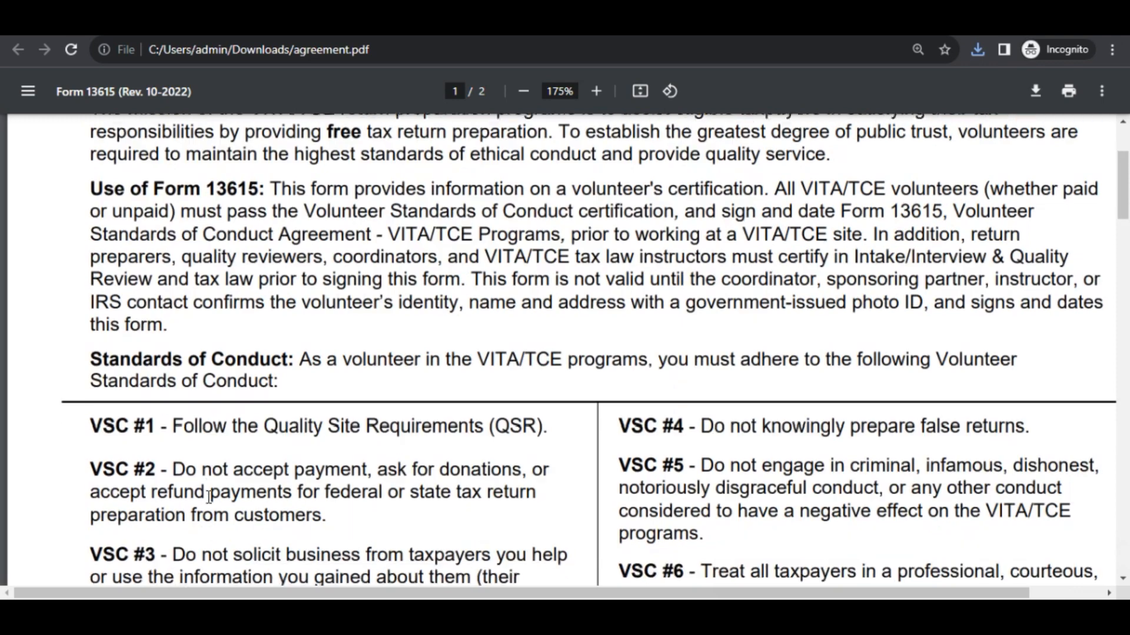
scroll(209, 497, "down", 4)
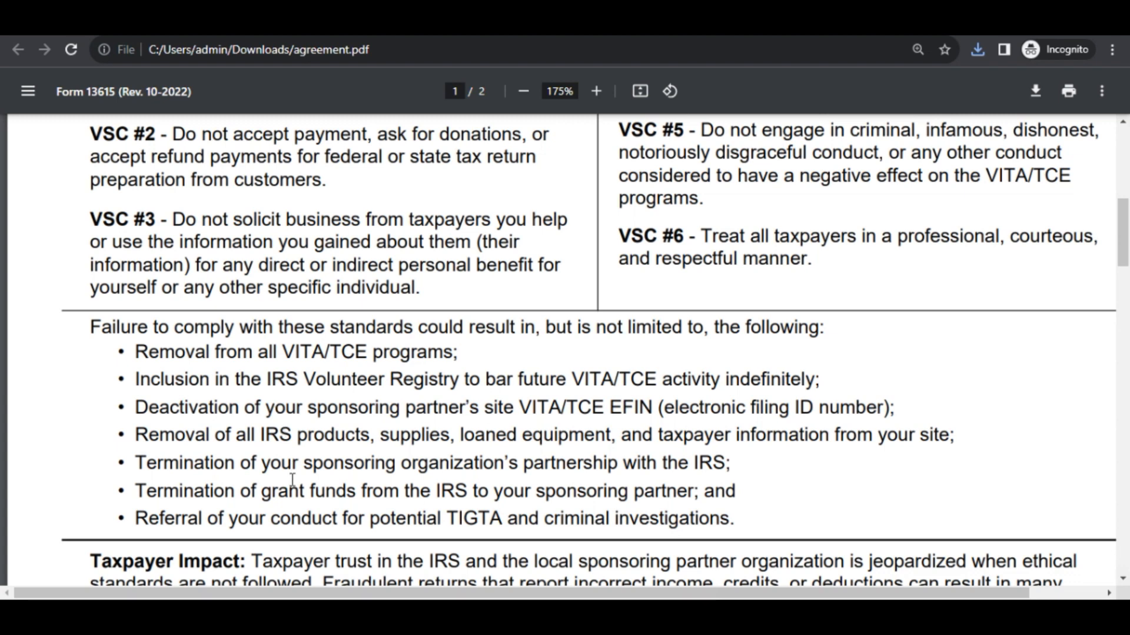
scroll(292, 496, "down", 4)
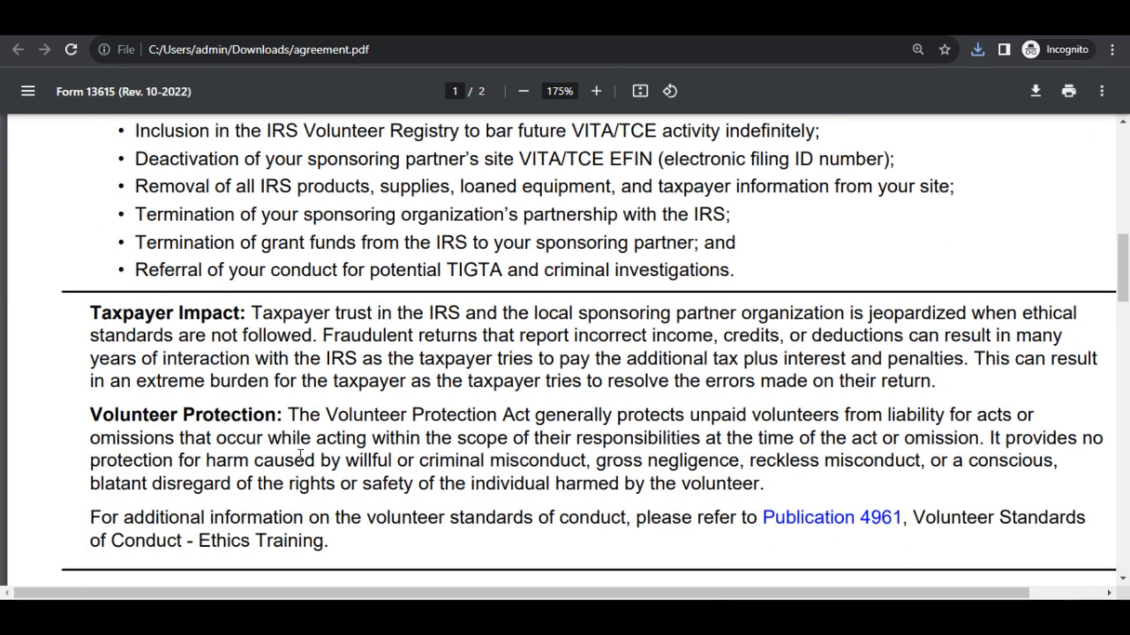
scroll(300, 456, "down", 5)
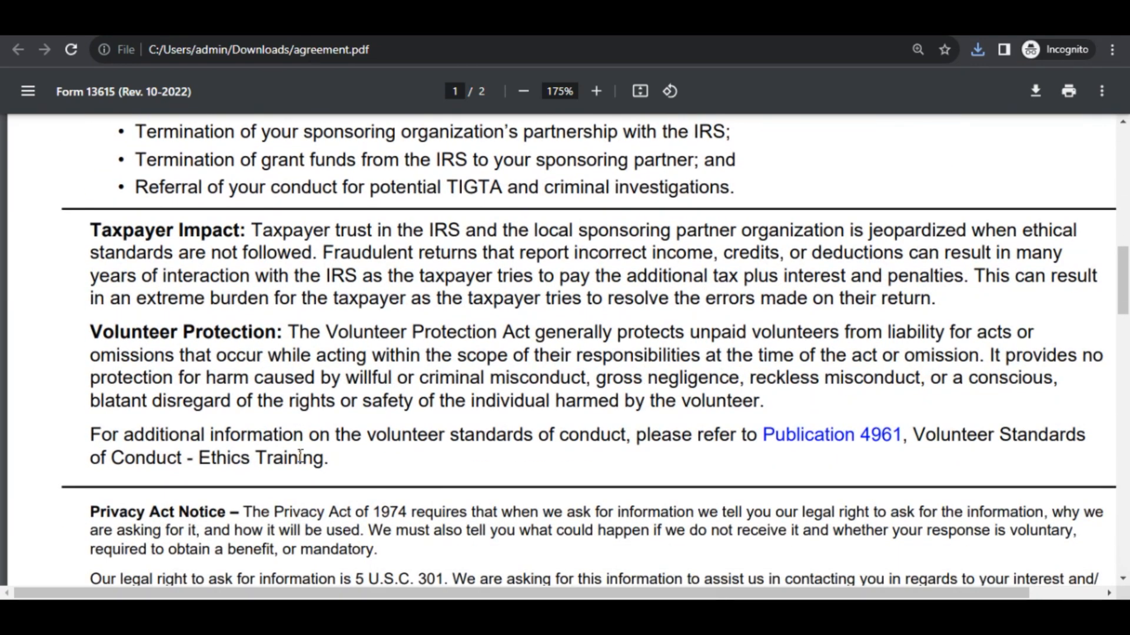
scroll(304, 456, "down", 6)
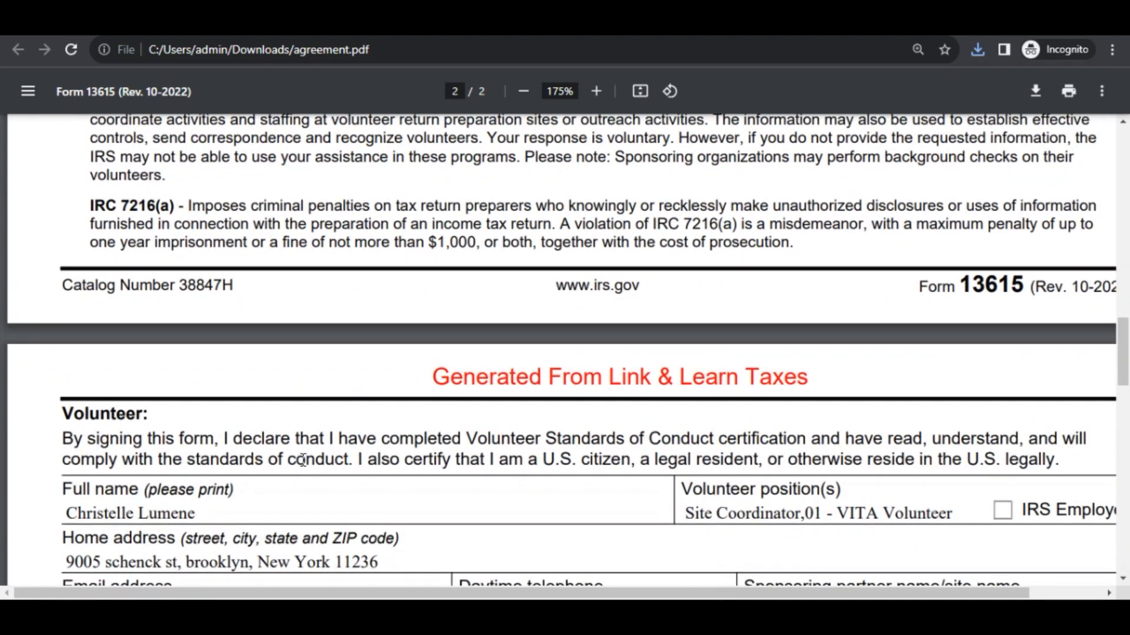
Zoom the agreement out to 150% and scroll through page 2's certification section.
scroll(299, 456, "down", 1)
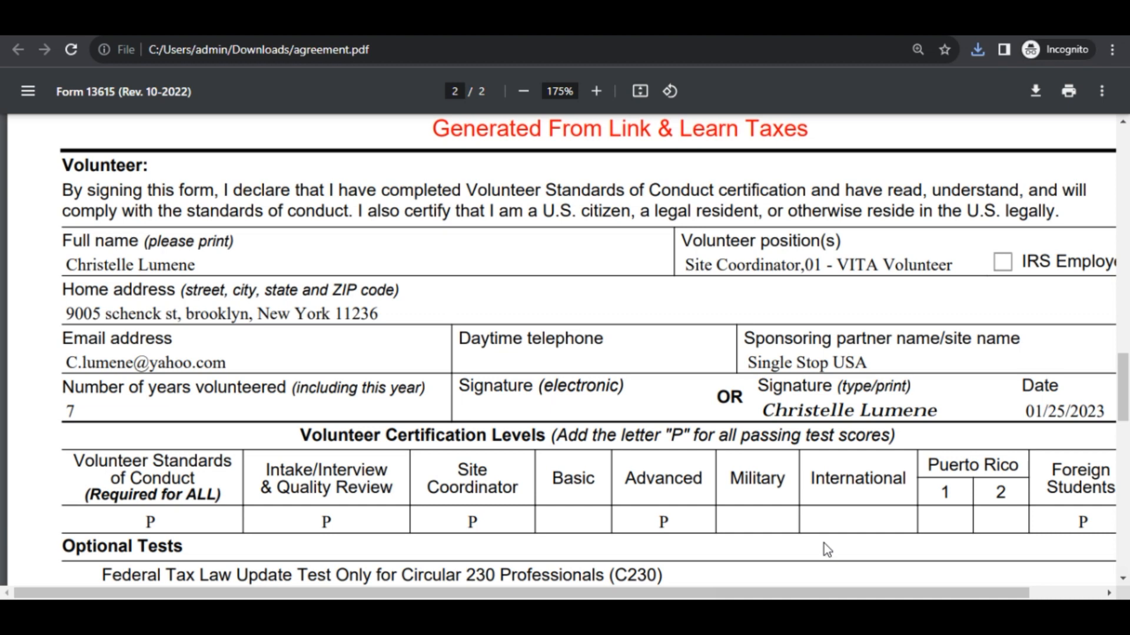
left_click(523, 91)
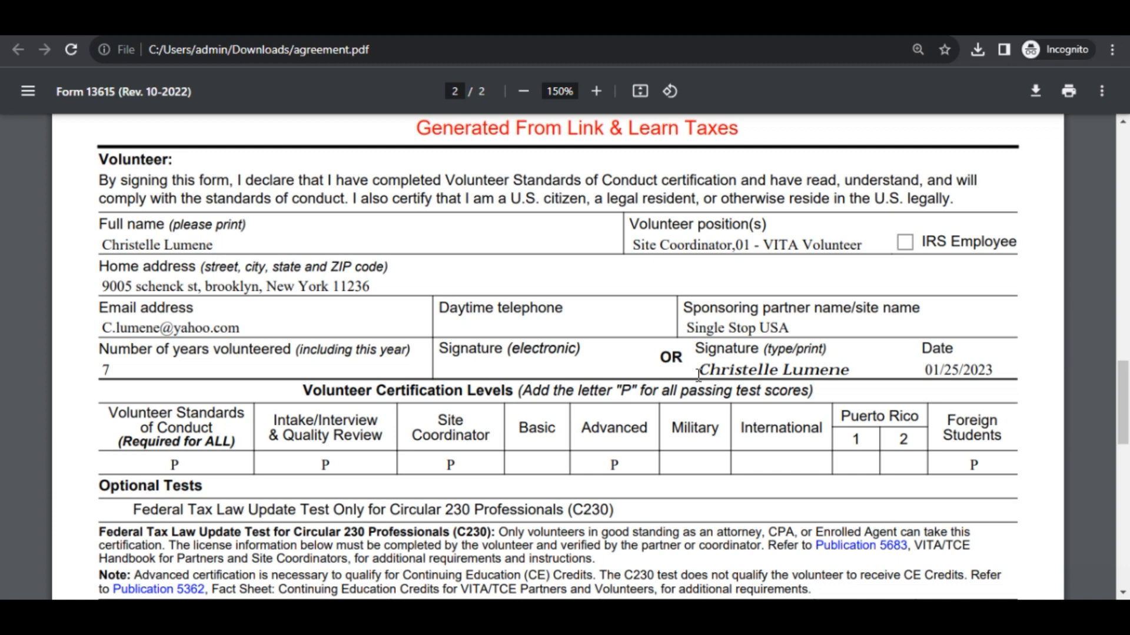
scroll(699, 374, "down", 1)
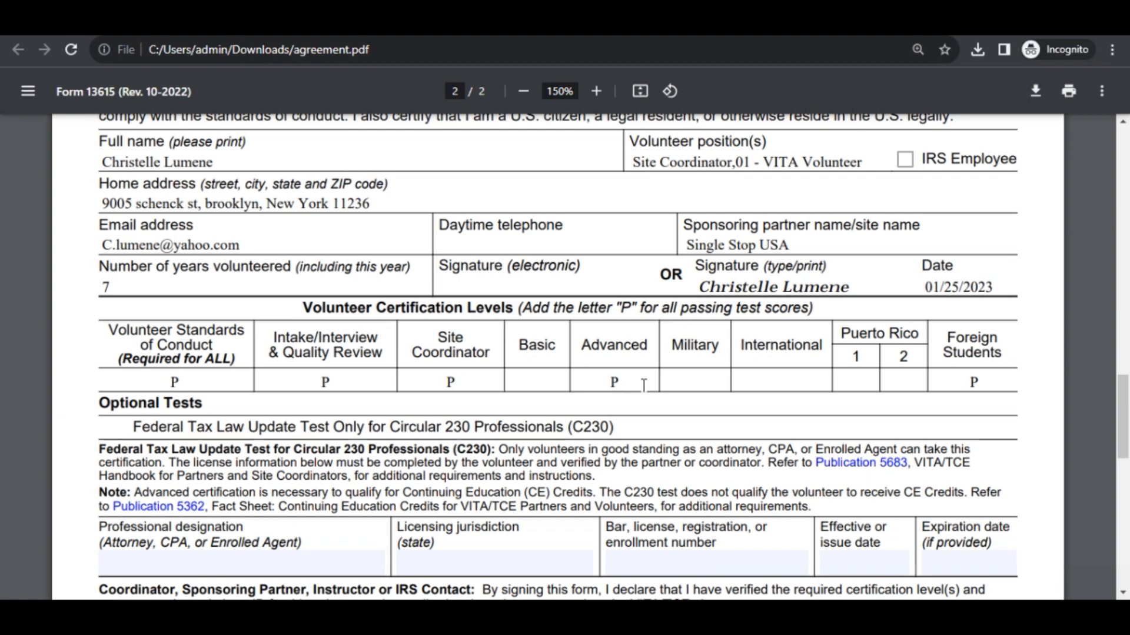
scroll(644, 385, "down", 2)
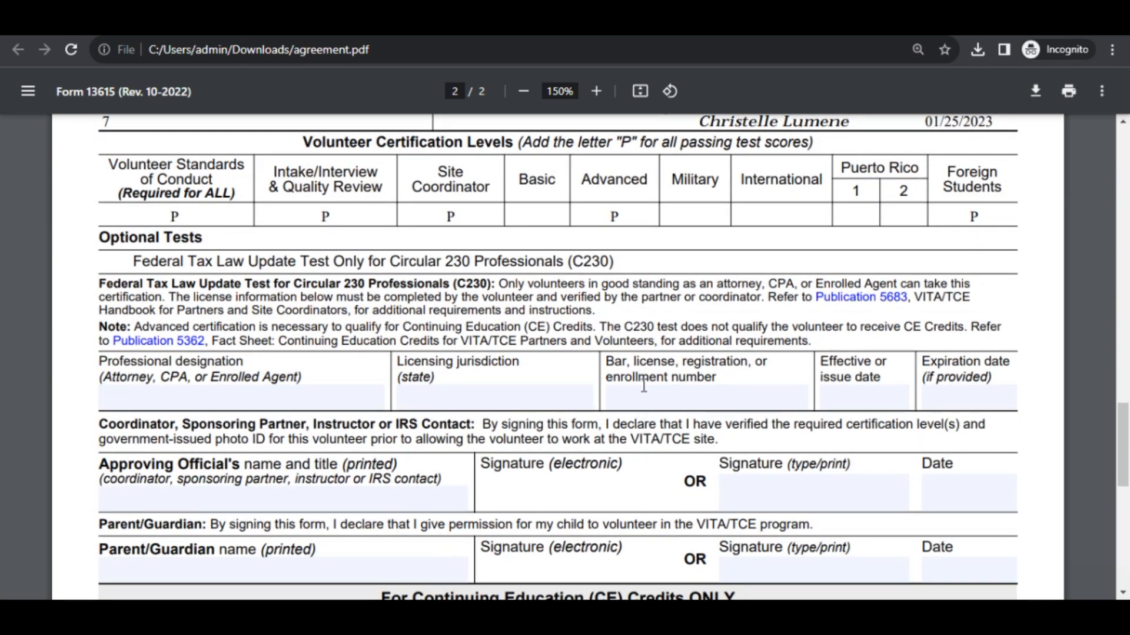
scroll(644, 386, "down", 2)
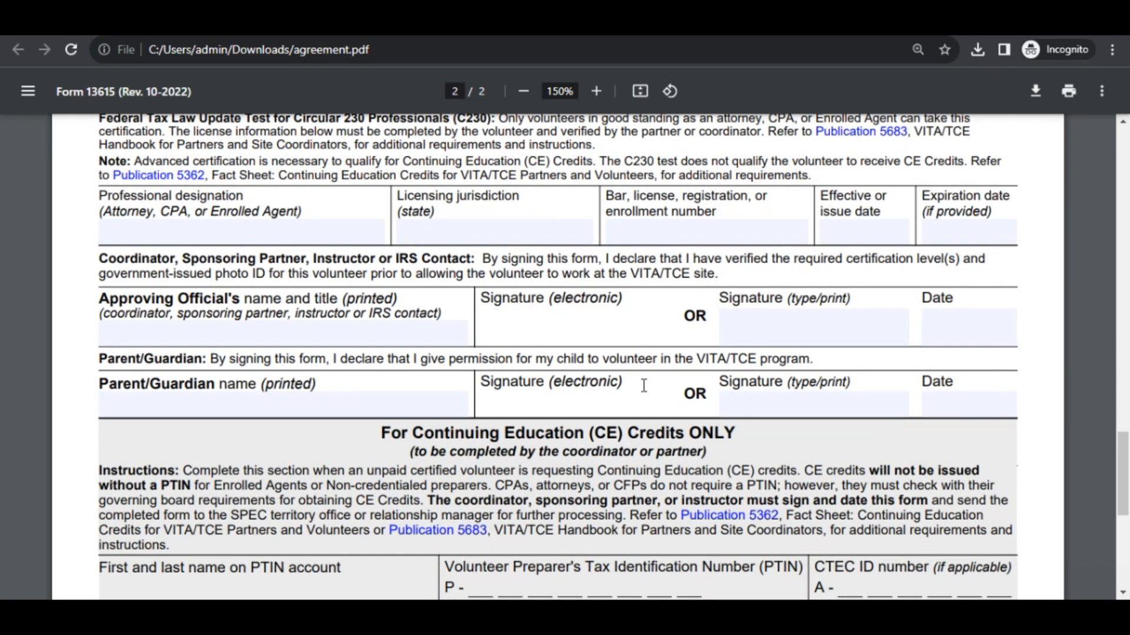
scroll(644, 385, "down", 3)
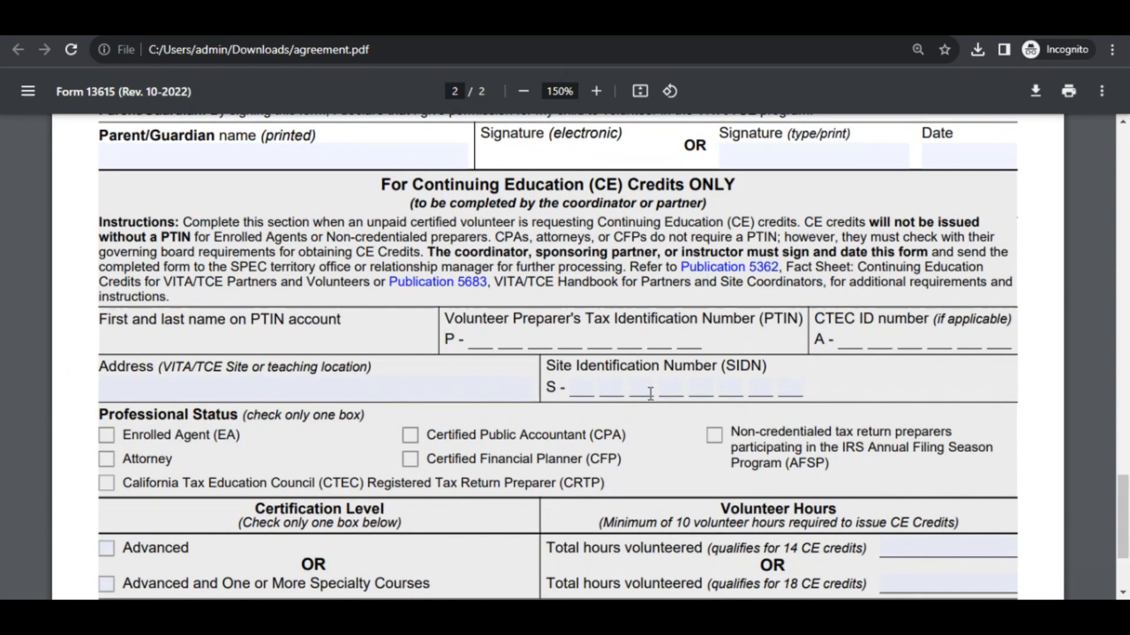
scroll(651, 393, "down", 2)
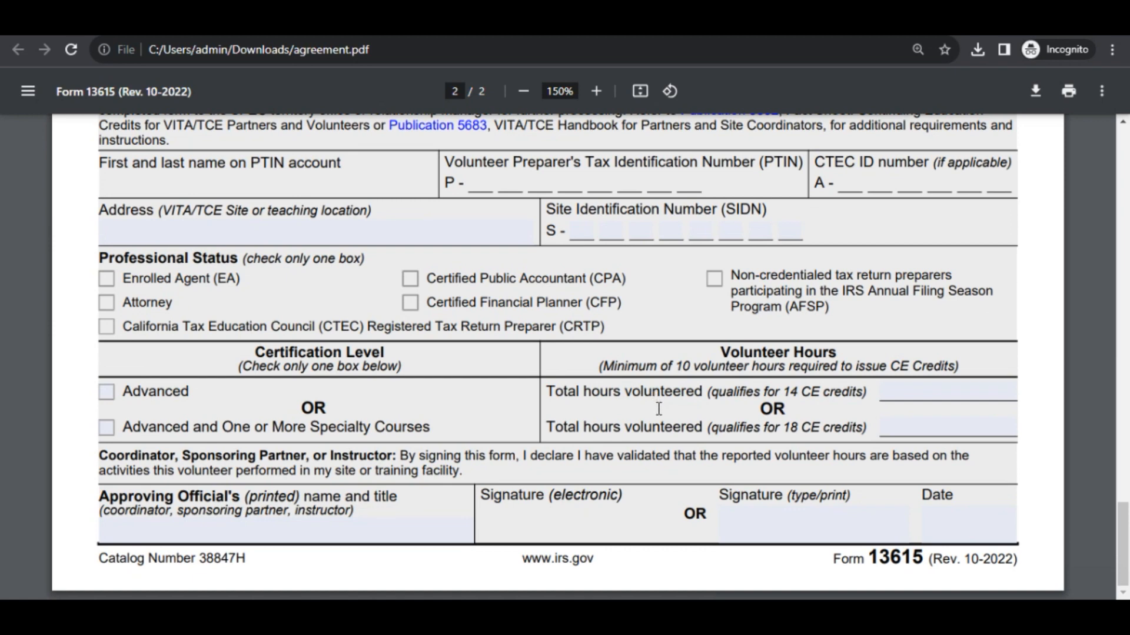
Scroll back up the agreement and return to the linklearncertification.com tab.
scroll(659, 408, "up", 5)
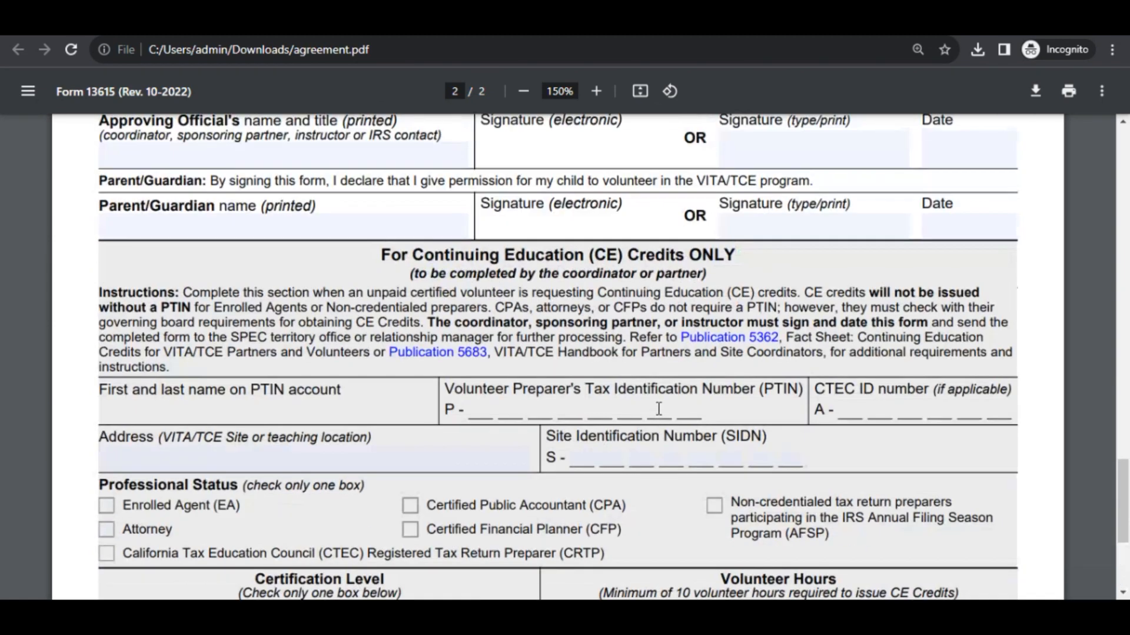
scroll(659, 410, "up", 1)
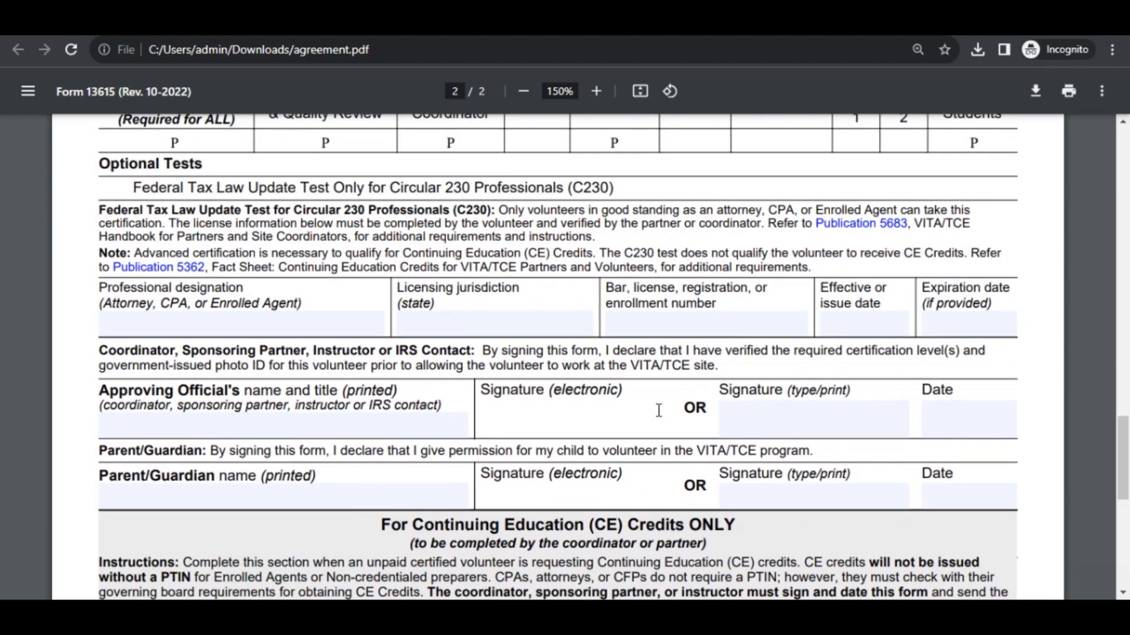
scroll(658, 411, "up", 3)
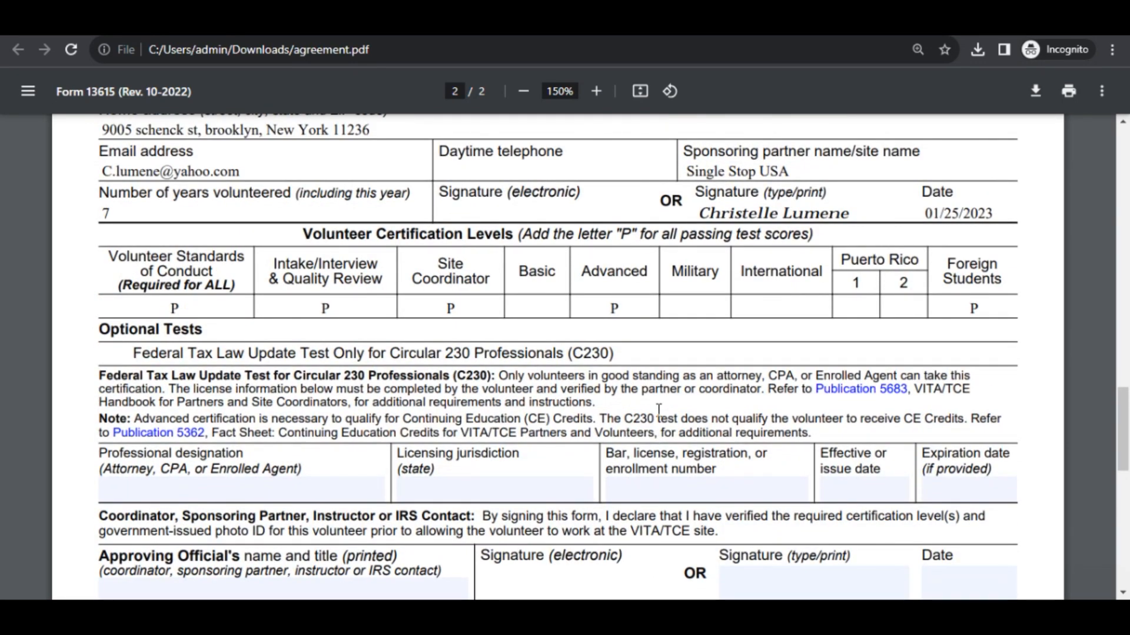
scroll(659, 410, "up", 1)
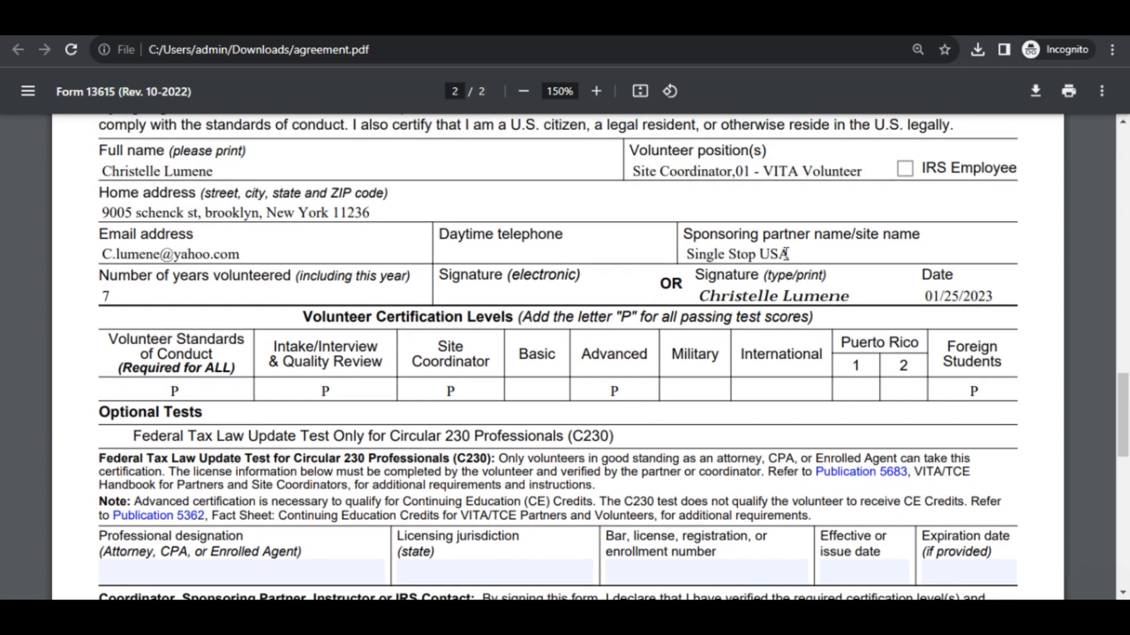
left_click(1040, 589)
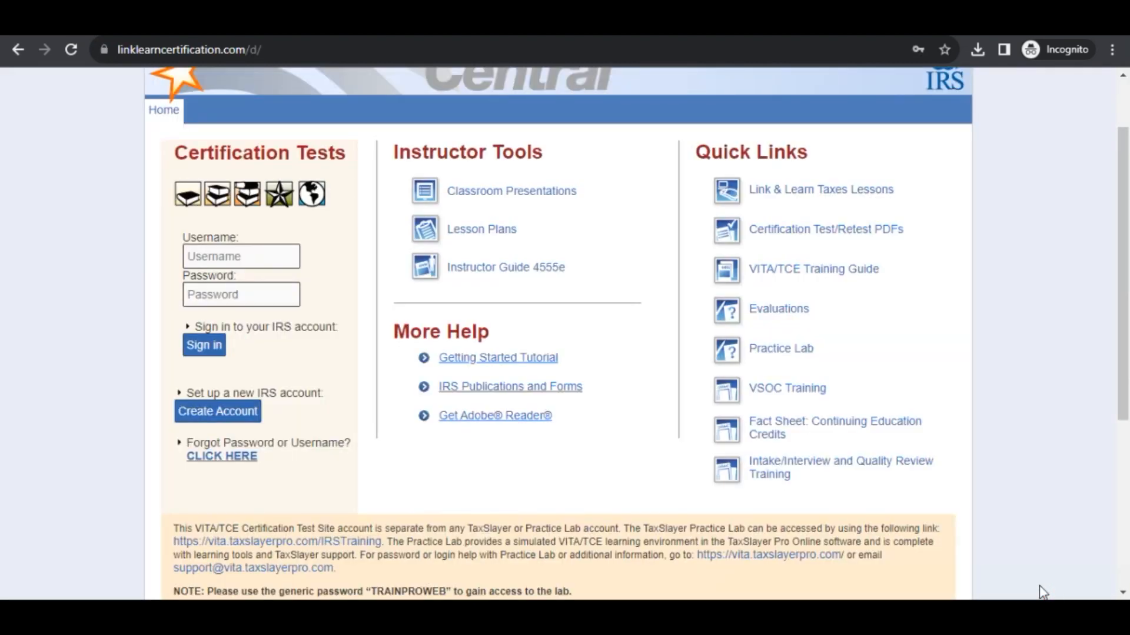